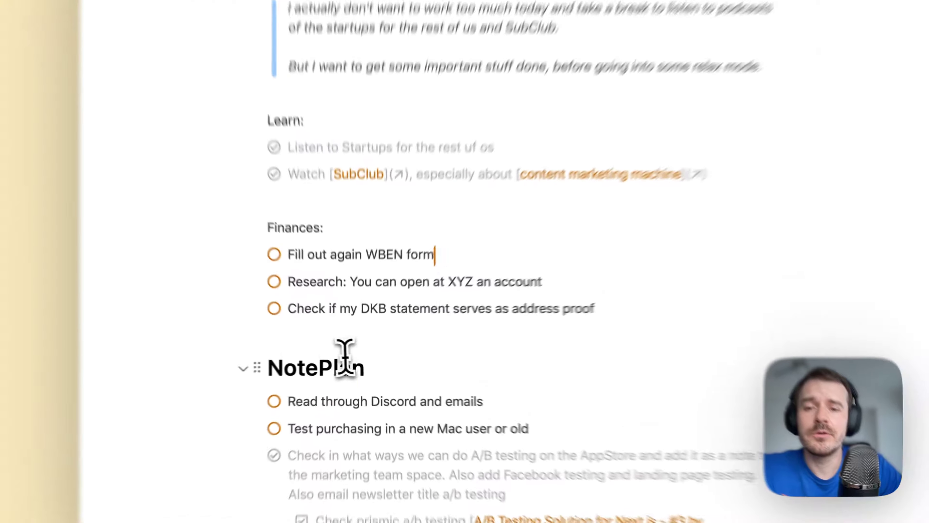
# Step: Examine how the NotePlan and Today's Plan headings divide the daily note into sections
pyautogui.click(399, 364)
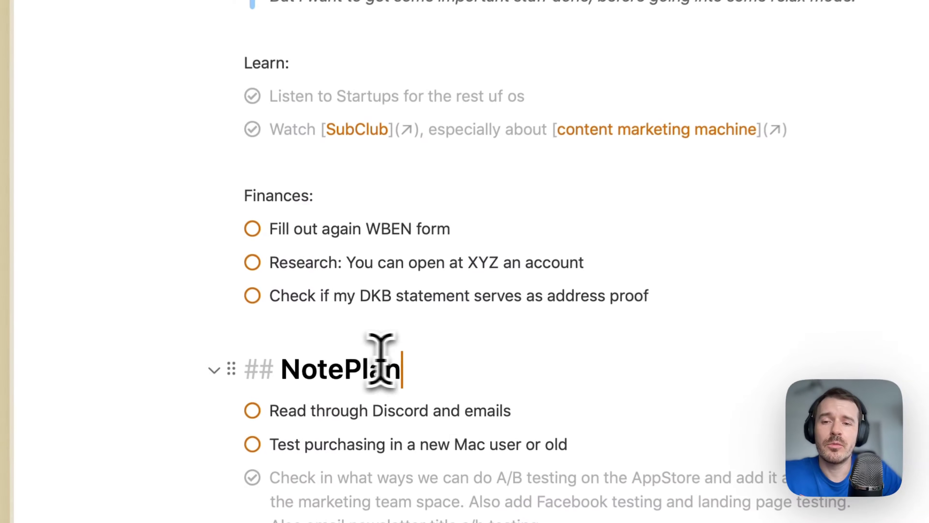
pyautogui.moveTo(433, 364); pyautogui.dragTo(243, 367)
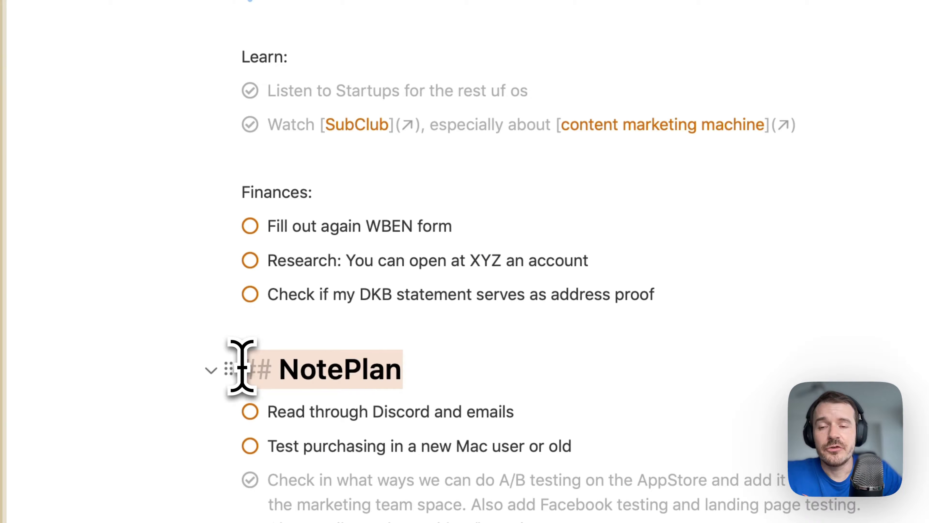
pyautogui.click(466, 176)
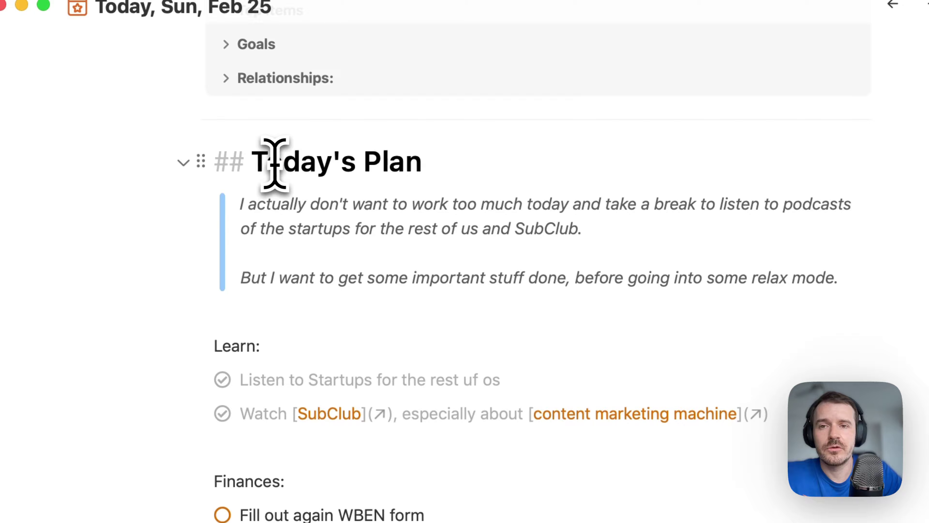
pyautogui.moveTo(274, 162); pyautogui.dragTo(421, 170)
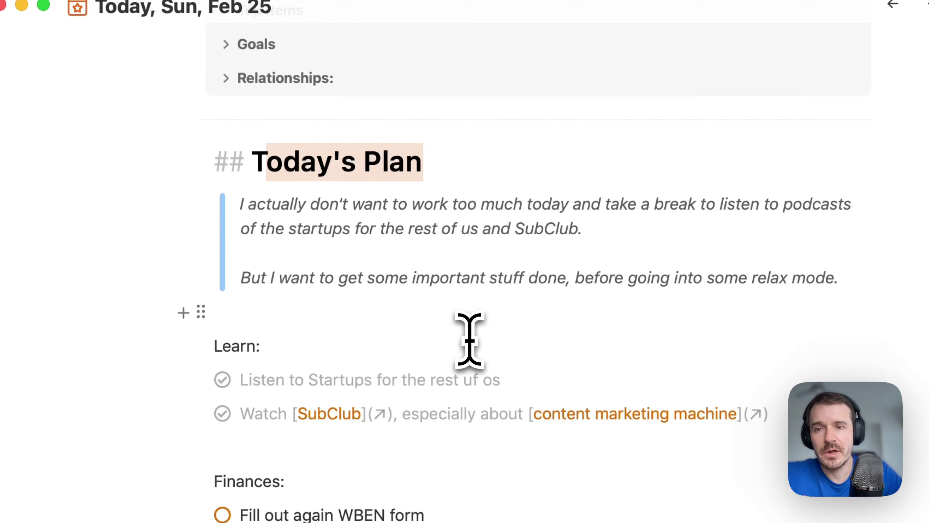
pyautogui.doubleClick(306, 286)
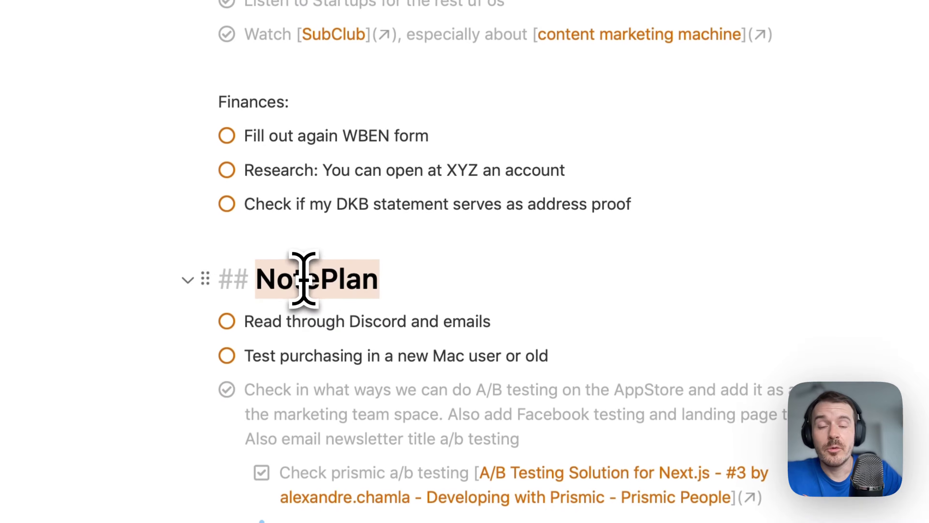
pyautogui.click(407, 277)
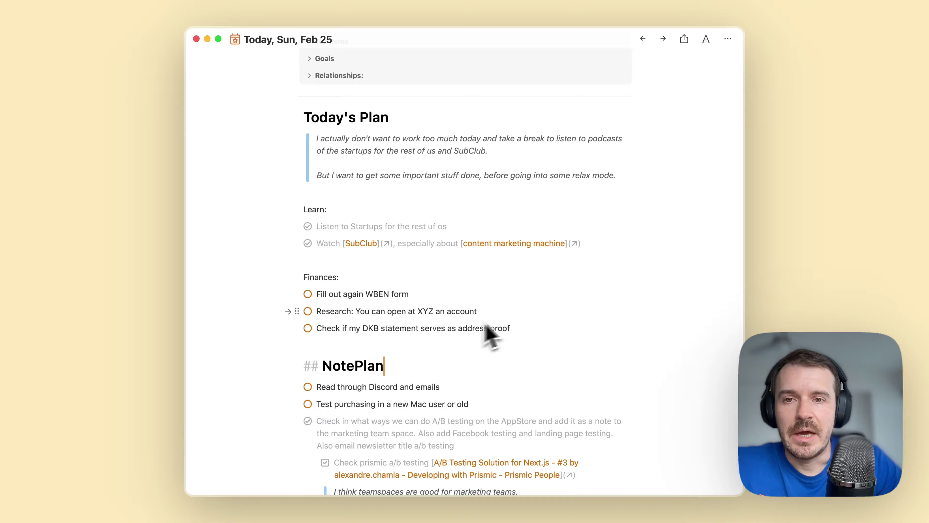
pyautogui.scroll(1, 529, 322)
pyautogui.scroll(-1, 418, 197)
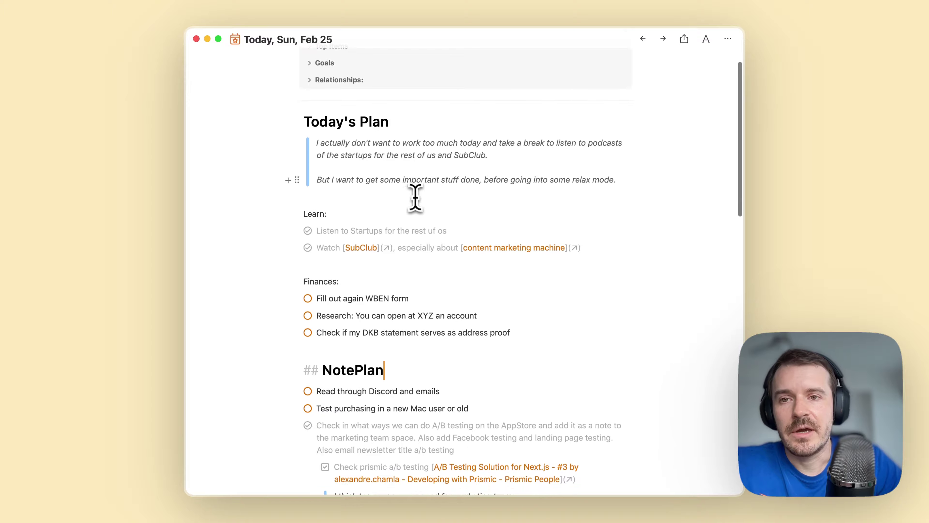
# Step: Try an empty quote line directly below the Today's Plan heading, and remove it again
pyautogui.click(392, 126)
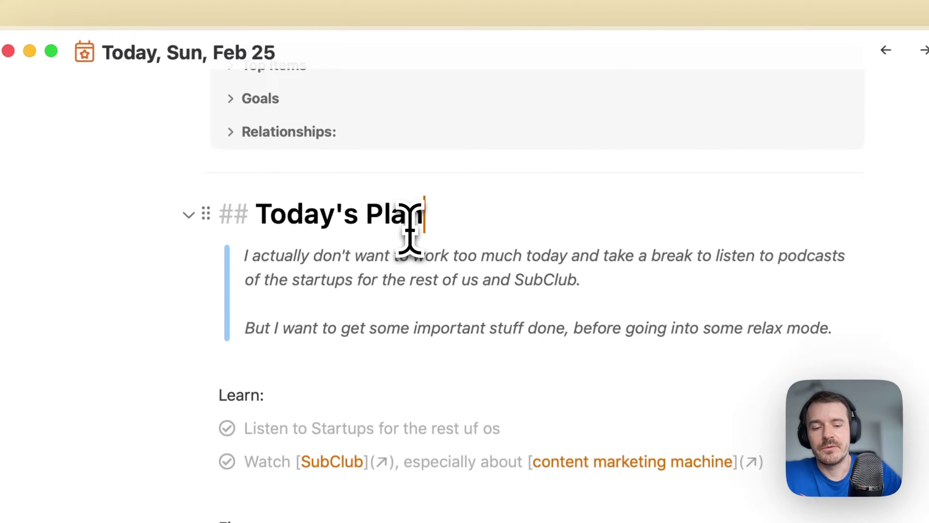
pyautogui.press('Return')
pyautogui.write('>')
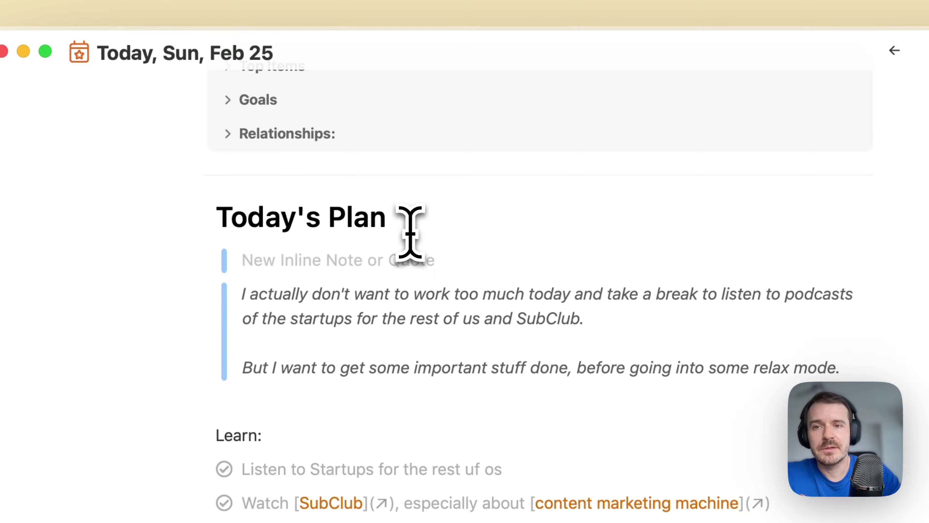
pyautogui.press('BackSpace')
pyautogui.press('BackSpace')
pyautogui.click(506, 260)
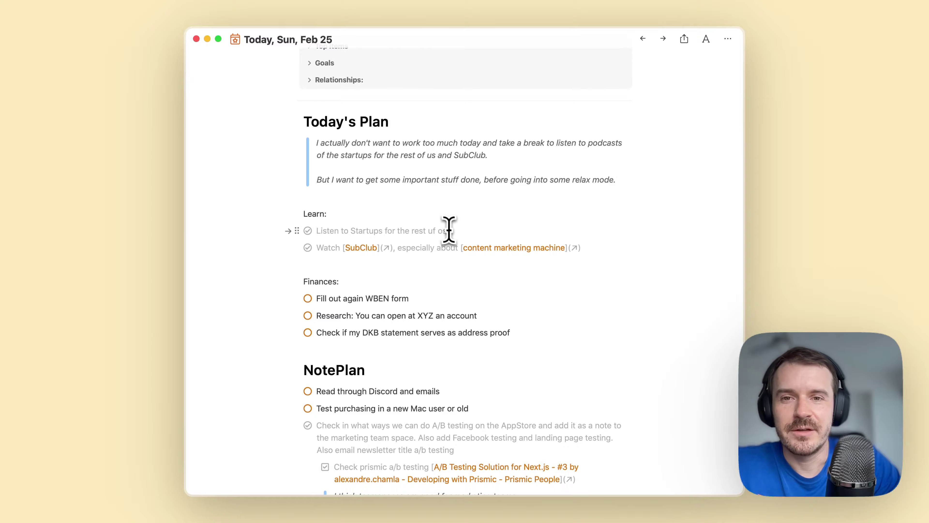
# Step: Examine the Learn label and how it groups the tasks listed beneath it in Today's Plan
pyautogui.click(472, 216)
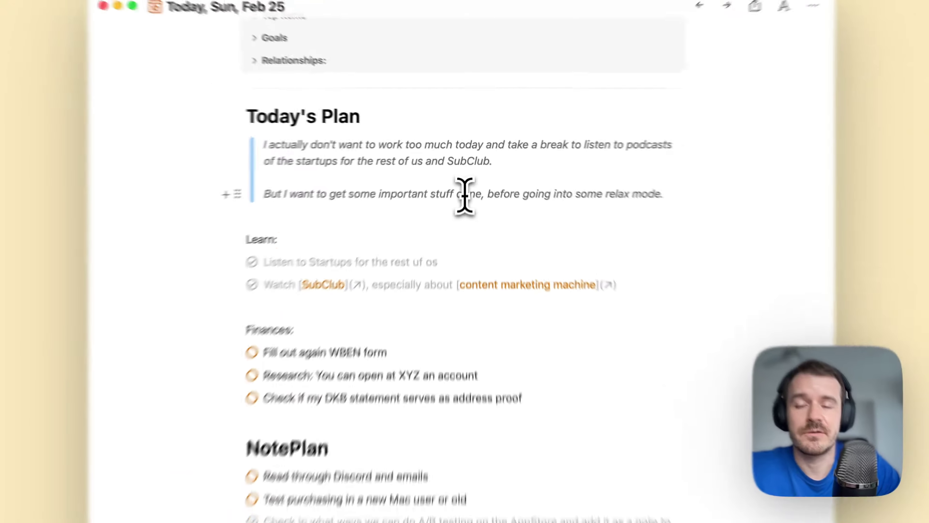
pyautogui.scroll(-2, 458, 273)
pyautogui.scroll(-3, 458, 273)
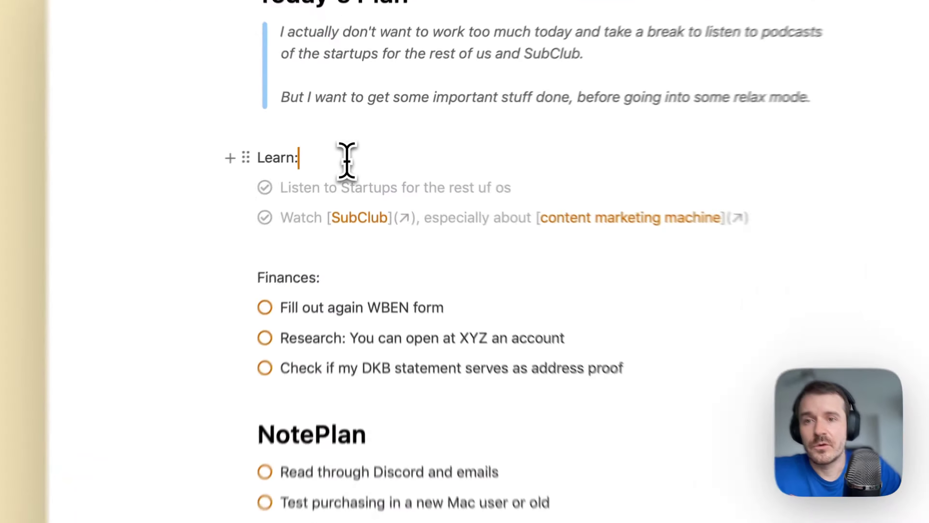
pyautogui.moveTo(352, 148); pyautogui.dragTo(282, 146)
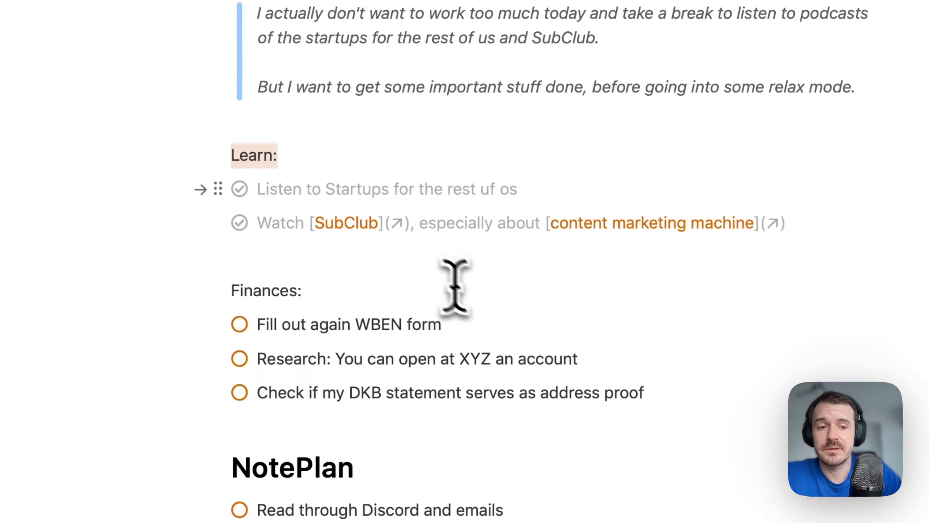
pyautogui.click(411, 257)
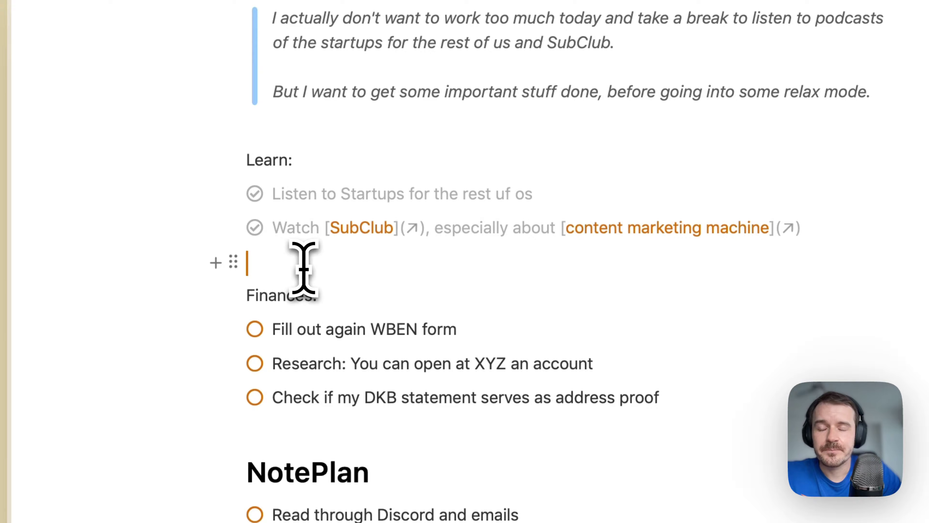
pyautogui.doubleClick(260, 163)
pyautogui.moveTo(313, 160); pyautogui.dragTo(250, 161)
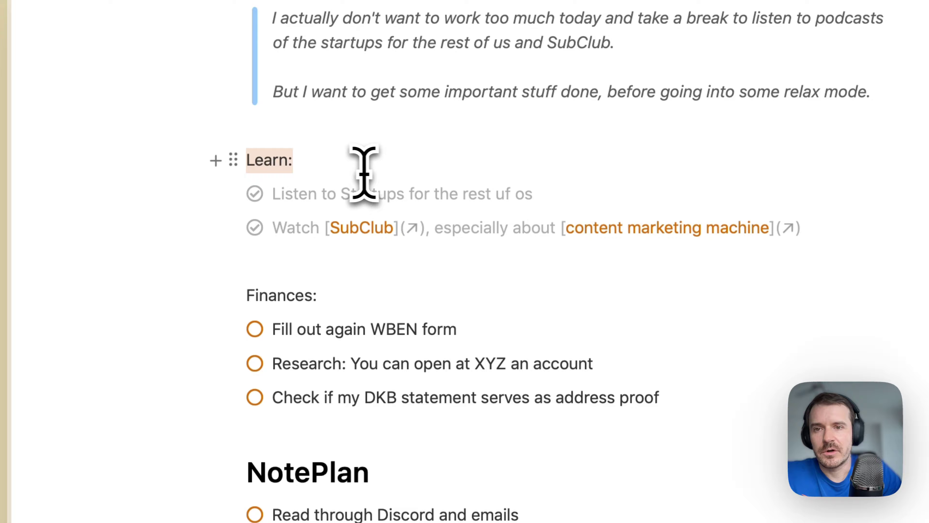
pyautogui.click(349, 176)
pyautogui.scroll(-2, 450, 293)
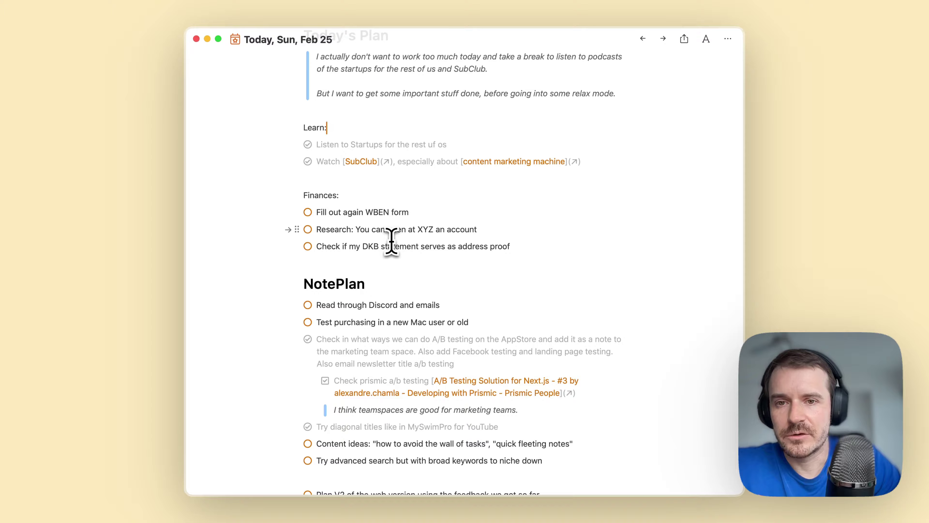
# Step: Compare the Finances task group with the separate NotePlan heading section below it
pyautogui.moveTo(520, 248); pyautogui.dragTo(307, 197)
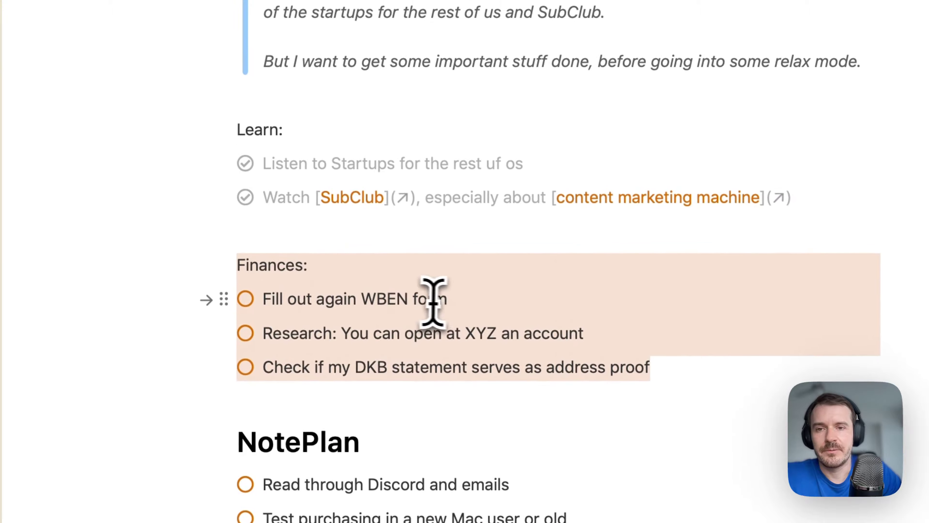
pyautogui.click(418, 272)
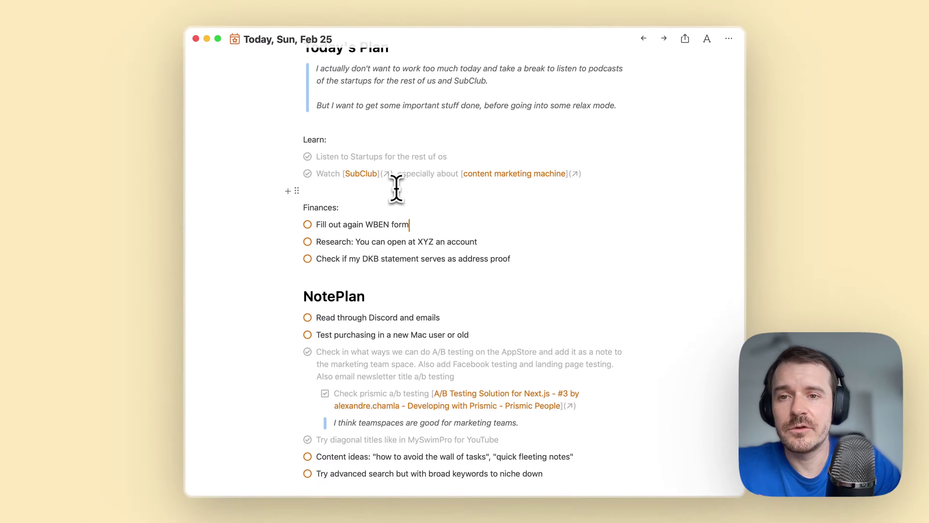
pyautogui.scroll(-2, 398, 207)
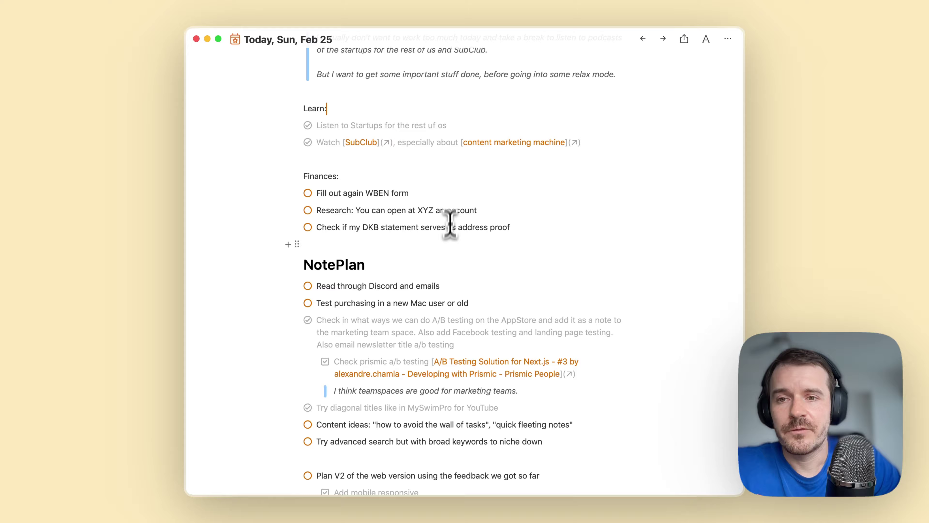
pyautogui.scroll(-5, 461, 264)
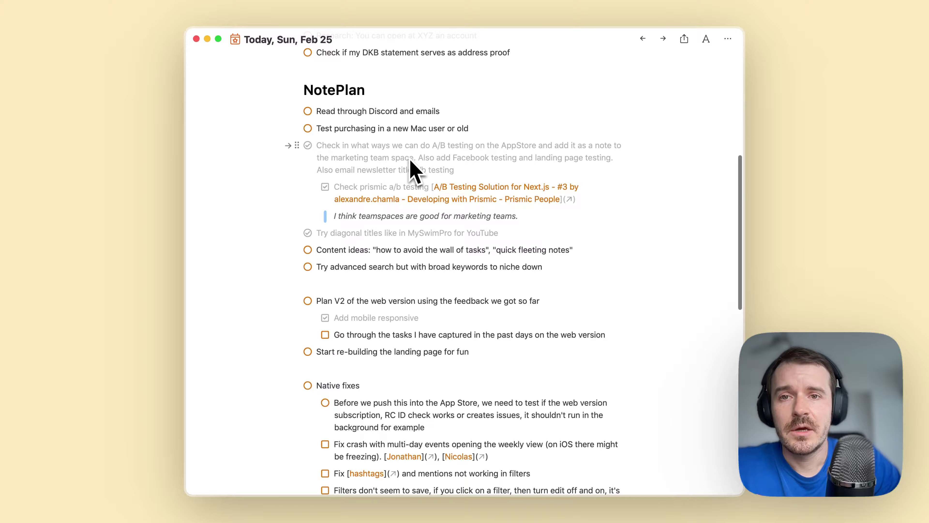
pyautogui.scroll(6, 410, 166)
pyautogui.click(350, 153)
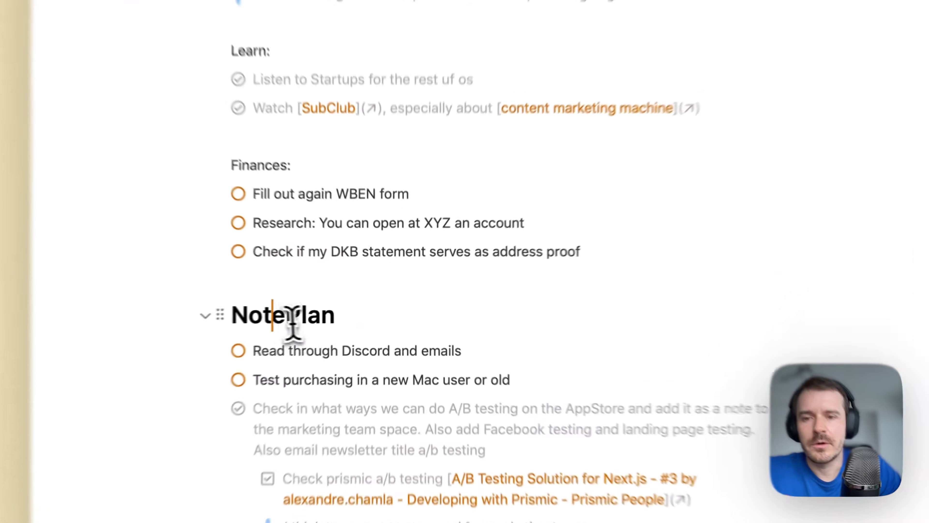
pyautogui.doubleClick(333, 310)
pyautogui.click(420, 311)
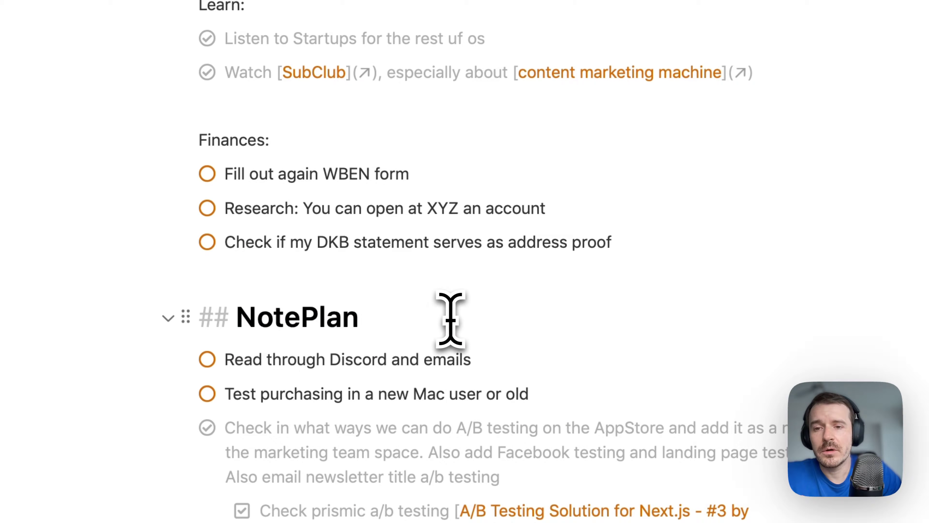
pyautogui.moveTo(615, 242); pyautogui.dragTo(201, 141)
pyautogui.click(411, 138)
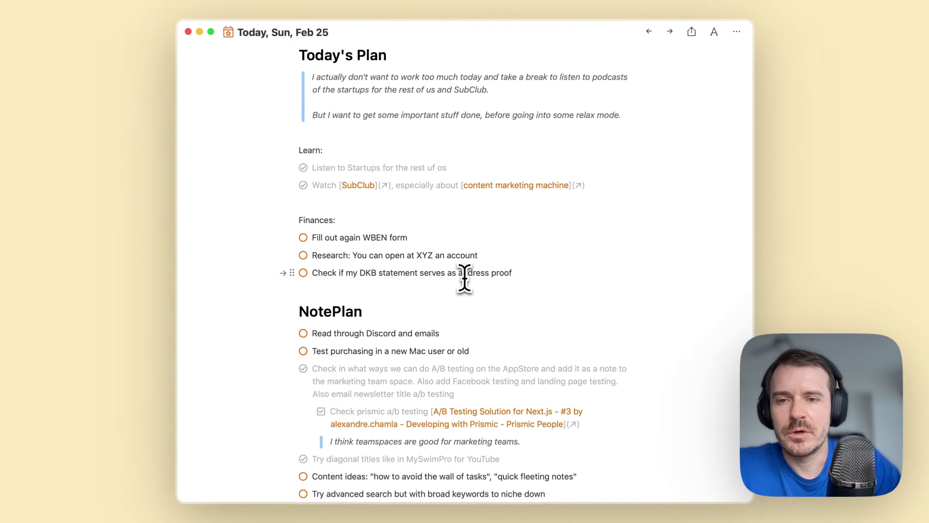
# Step: Examine the task groups under the NotePlan heading, from the Discord and emails task to the landing page task
pyautogui.scroll(-3, 456, 273)
pyautogui.scroll(-3, 464, 277)
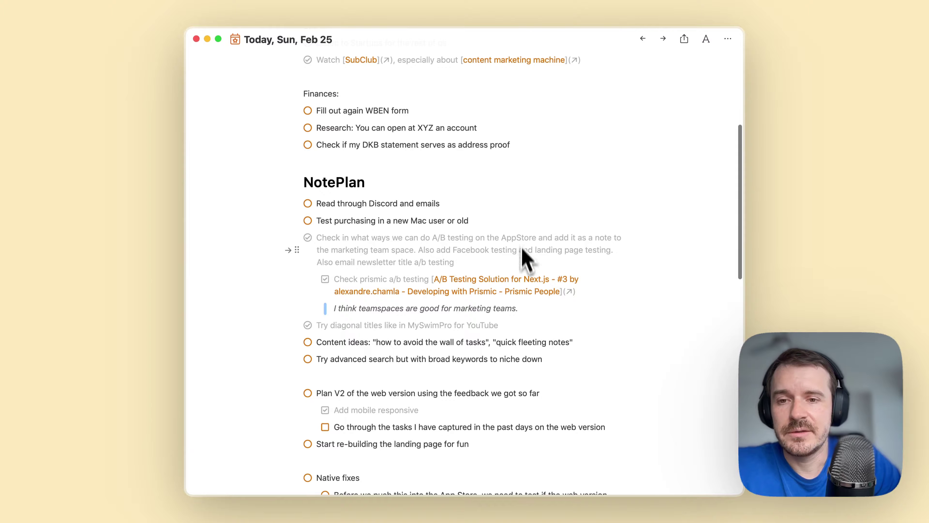
pyautogui.scroll(-1, 523, 258)
pyautogui.scroll(-2, 523, 267)
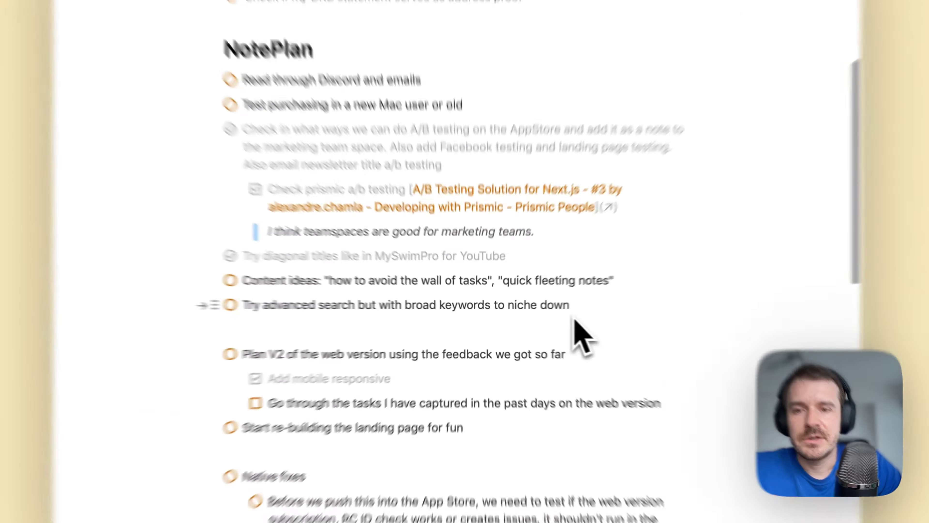
pyautogui.moveTo(547, 314); pyautogui.dragTo(92, 0)
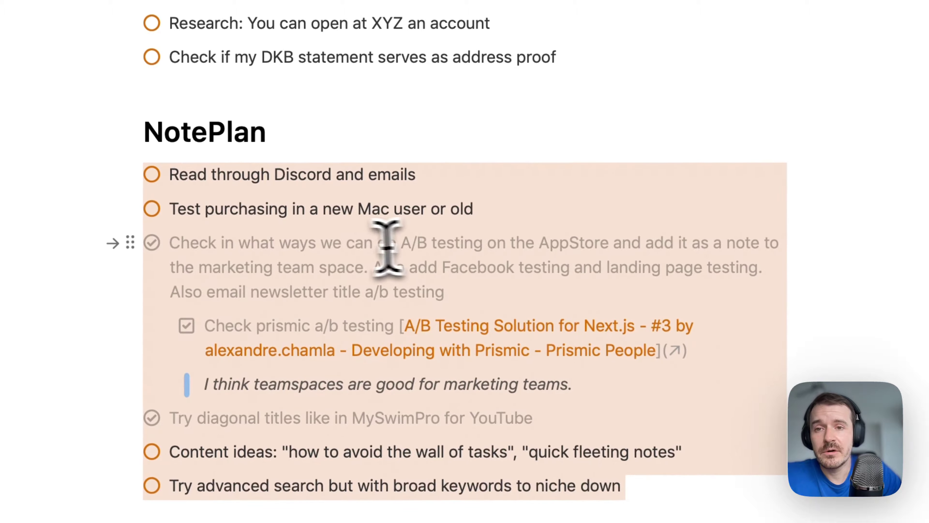
pyautogui.click(404, 181)
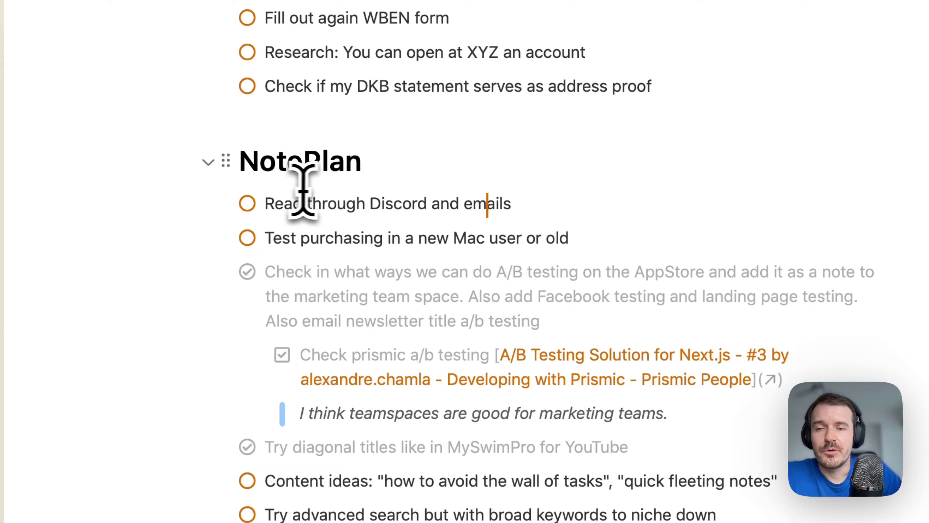
pyautogui.moveTo(430, 168); pyautogui.dragTo(249, 164)
pyautogui.scroll(-7, 449, 280)
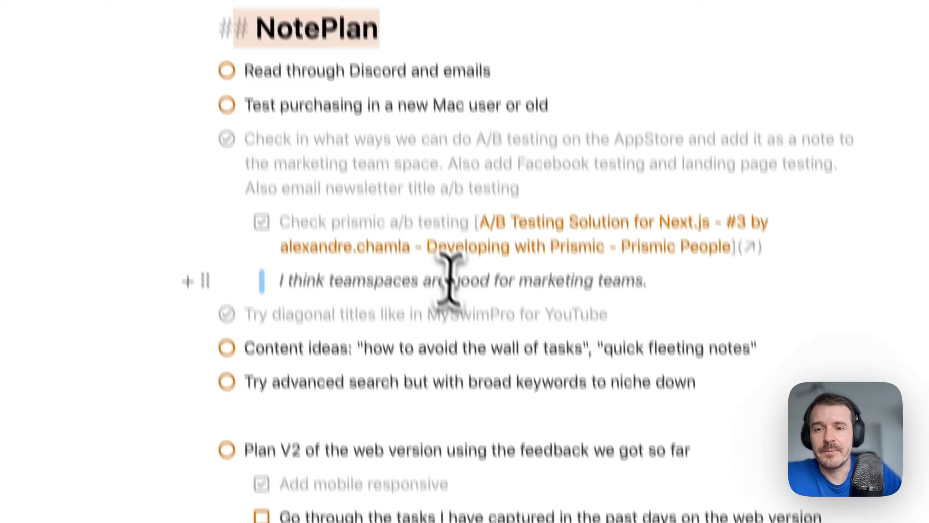
pyautogui.scroll(-3, 255, 322)
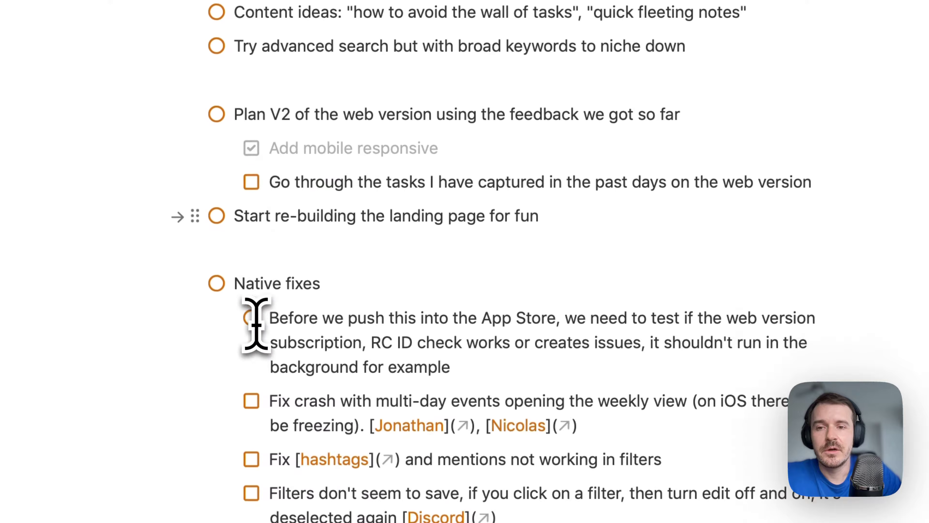
pyautogui.moveTo(540, 203); pyautogui.dragTo(520, 202)
pyautogui.moveTo(530, 266); pyautogui.dragTo(140, 168)
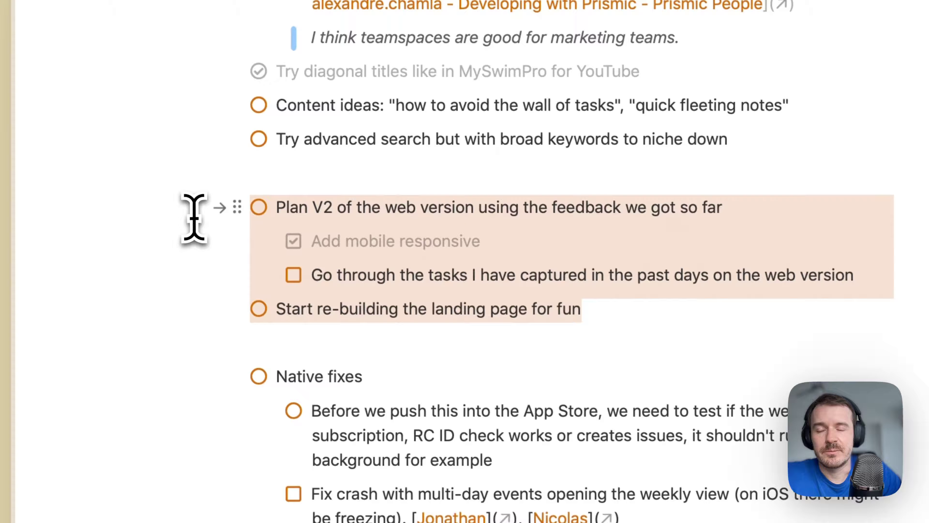
pyautogui.click(564, 266)
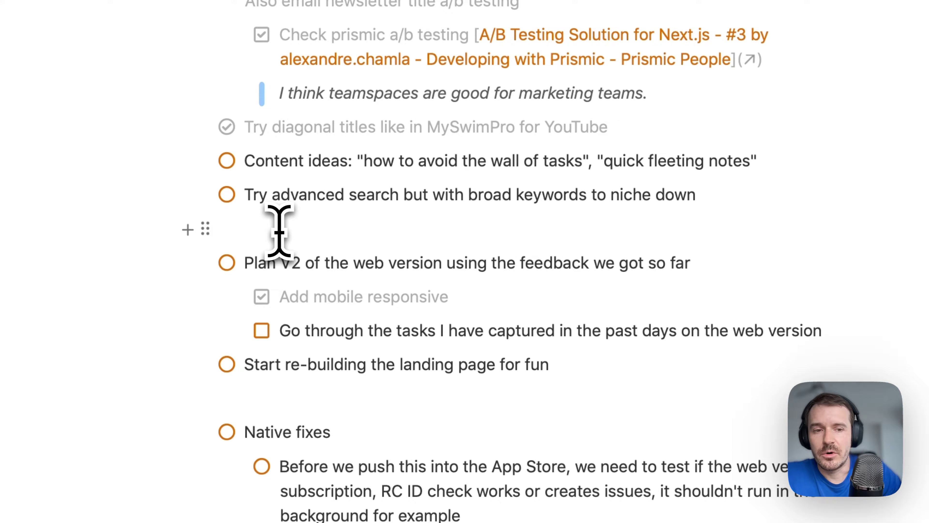
# Step: Try a "---" divider on the blank line above the "Plan V2 of the web version" task, and remove it again
pyautogui.click(279, 231)
pyautogui.write('--')
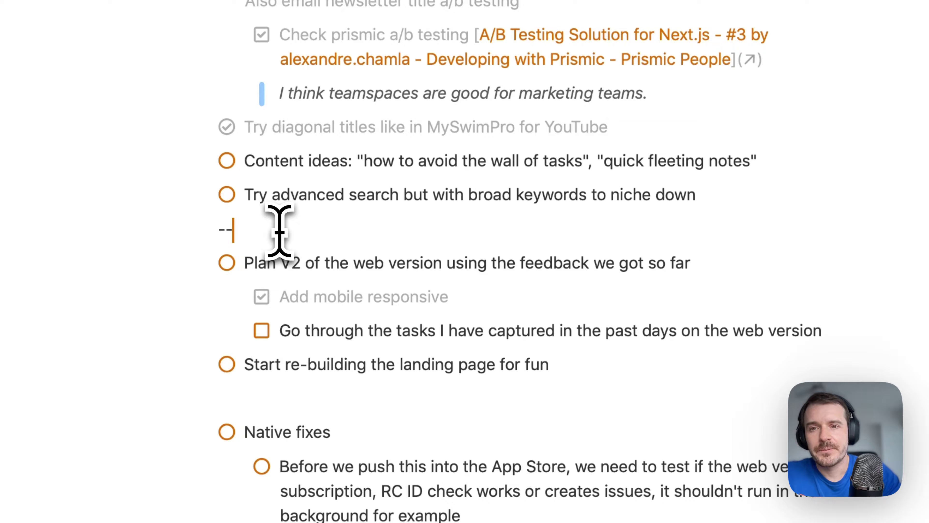
pyautogui.write('-')
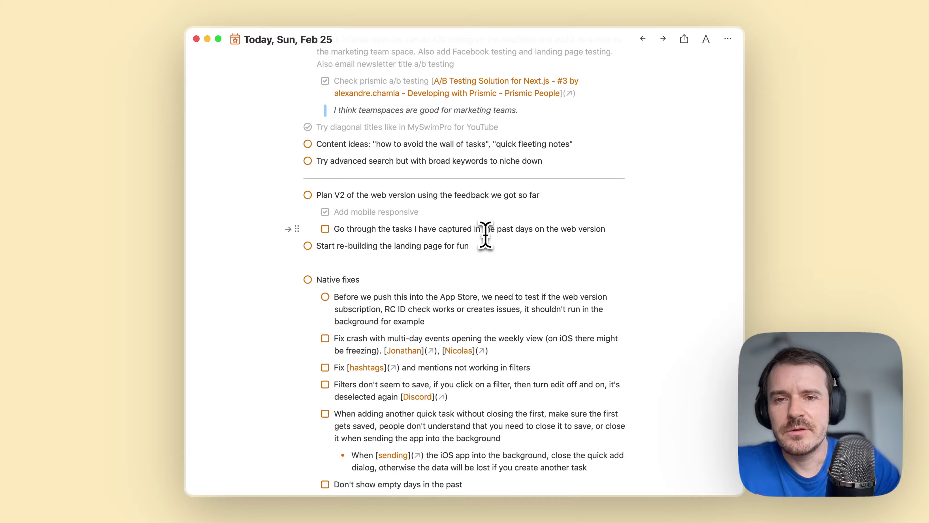
pyautogui.press('super+BackSpace')
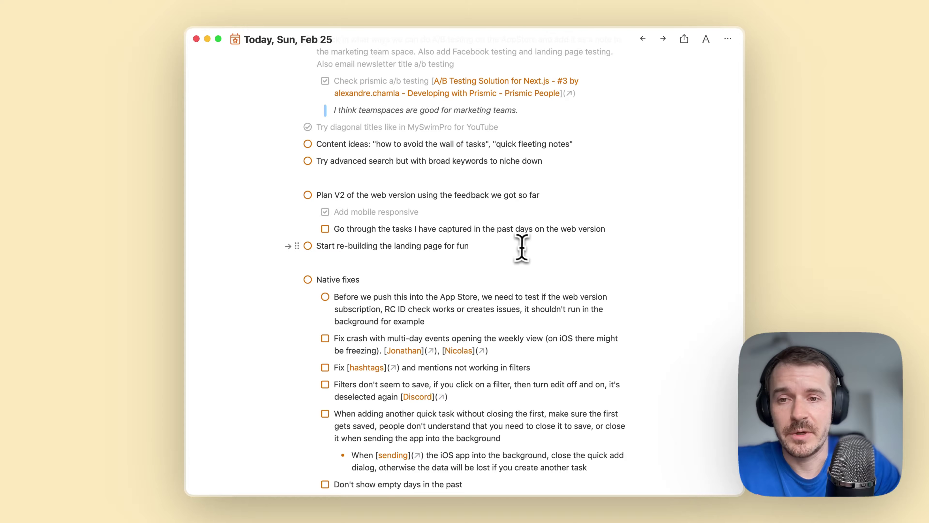
# Step: Look through the subtasks listed under the Native fixes task
pyautogui.scroll(-5, 521, 248)
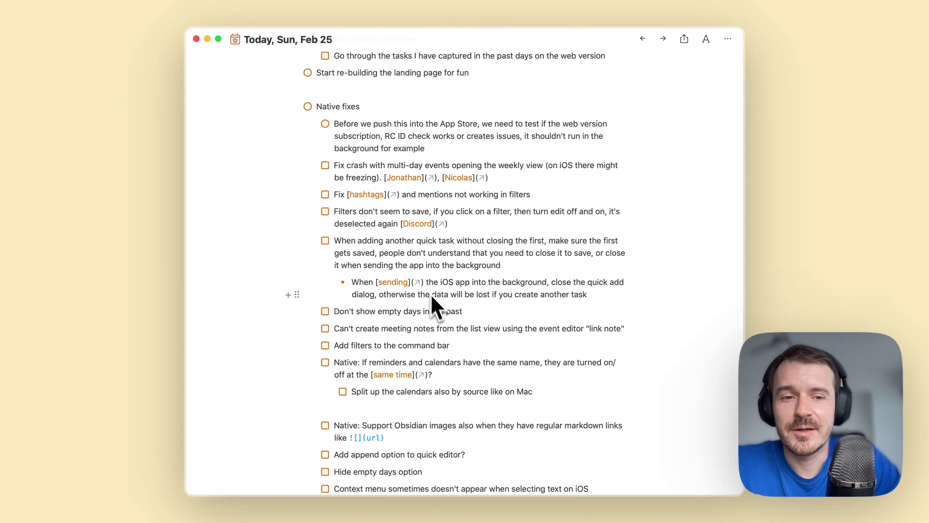
pyautogui.scroll(-1, 435, 307)
pyautogui.scroll(3, 438, 315)
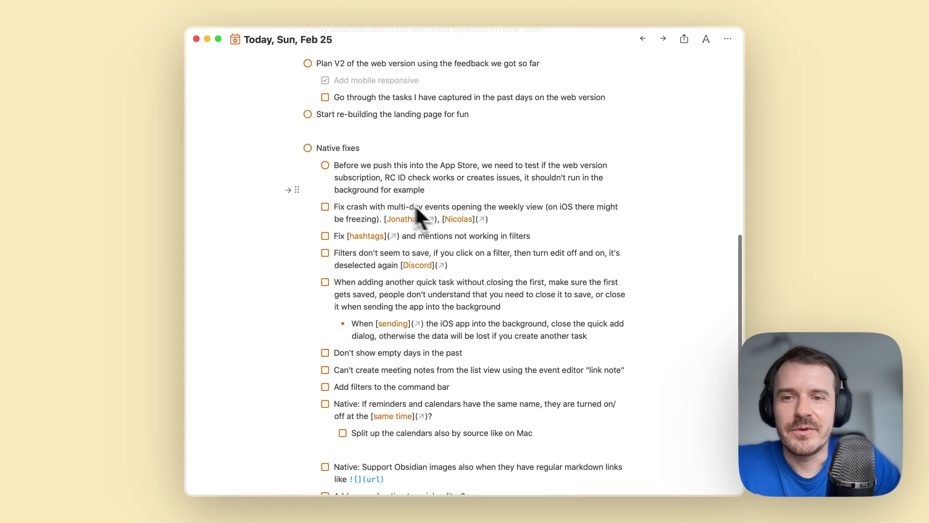
# Step: Examine the blank line between the "Split up the calendars" and "Native: Support Obsidian images" subtasks under Native fixes
pyautogui.scroll(-3, 388, 289)
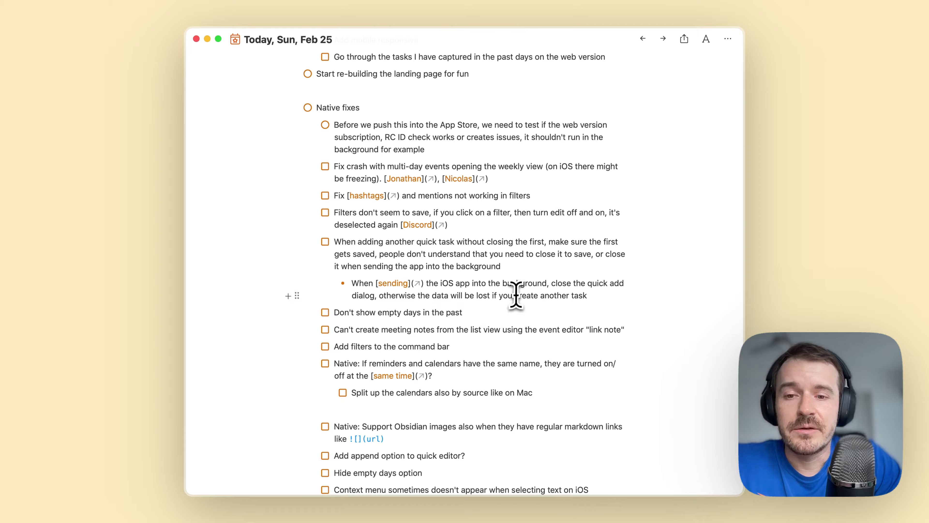
pyautogui.scroll(-6, 516, 295)
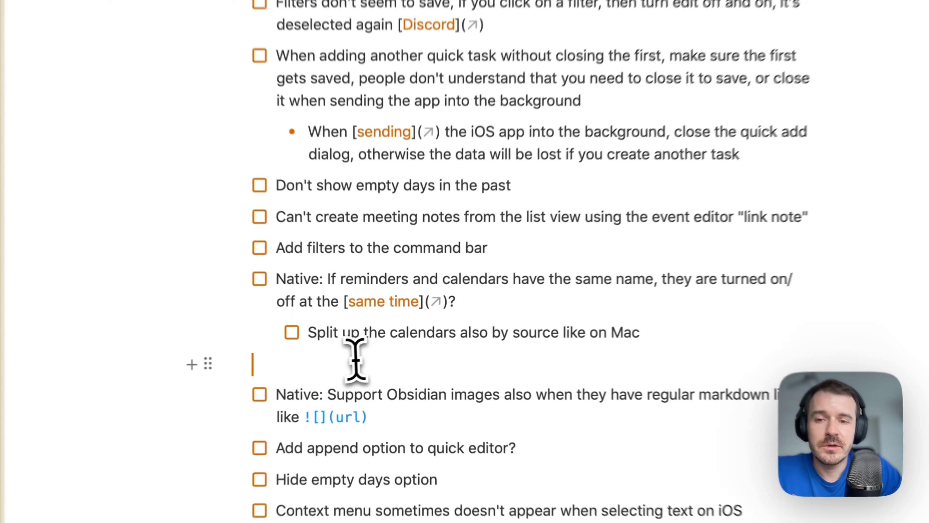
pyautogui.click(346, 362)
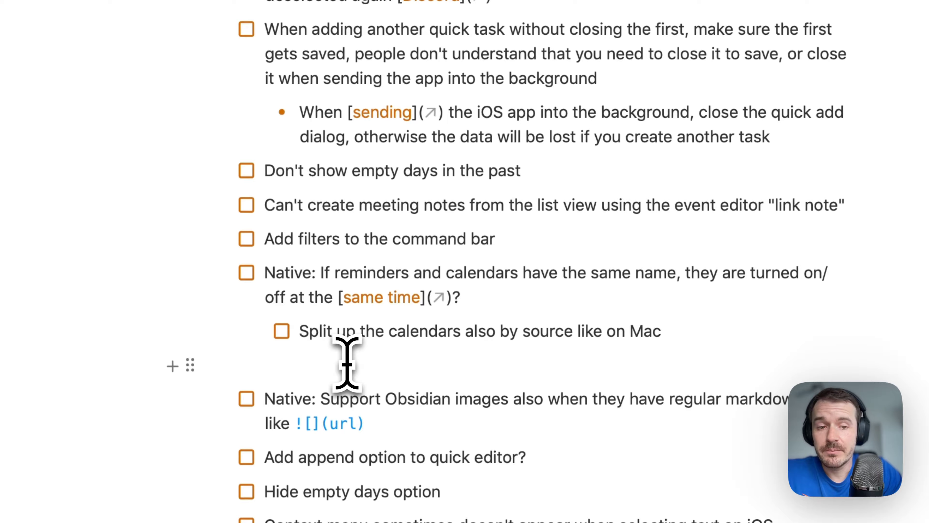
pyautogui.scroll(-3, 346, 365)
pyautogui.scroll(9, 348, 363)
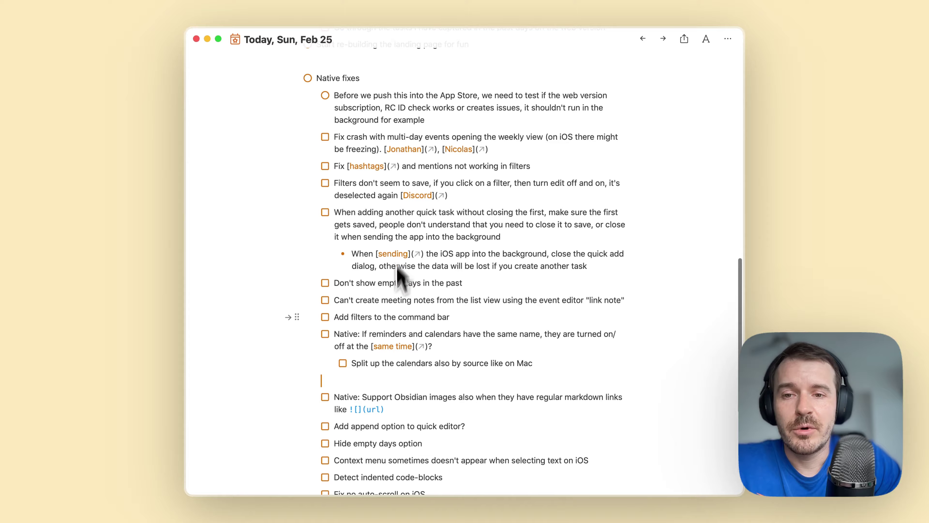
# Step: Compare the Native fixes subtasks above the blank line with those below it, down to the command bar sorting item
pyautogui.scroll(-5, 472, 351)
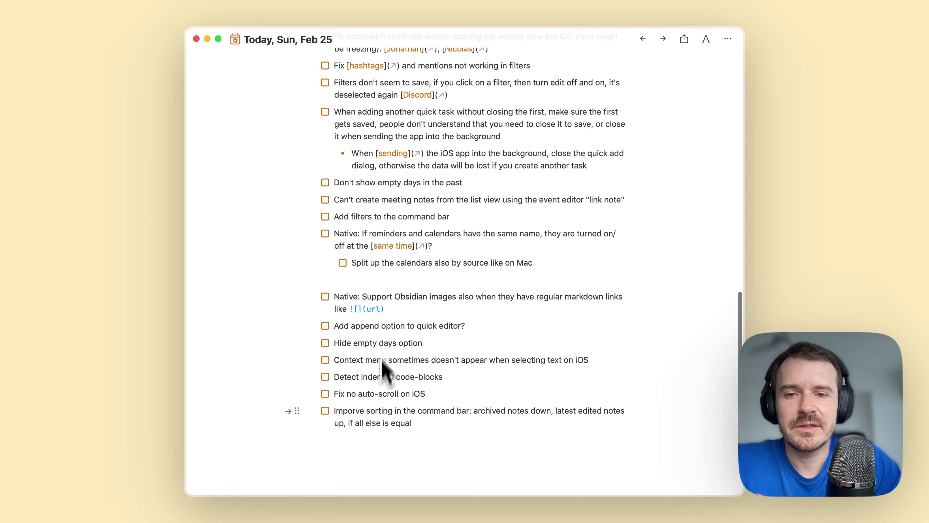
pyautogui.scroll(1, 434, 320)
pyautogui.scroll(-1, 435, 320)
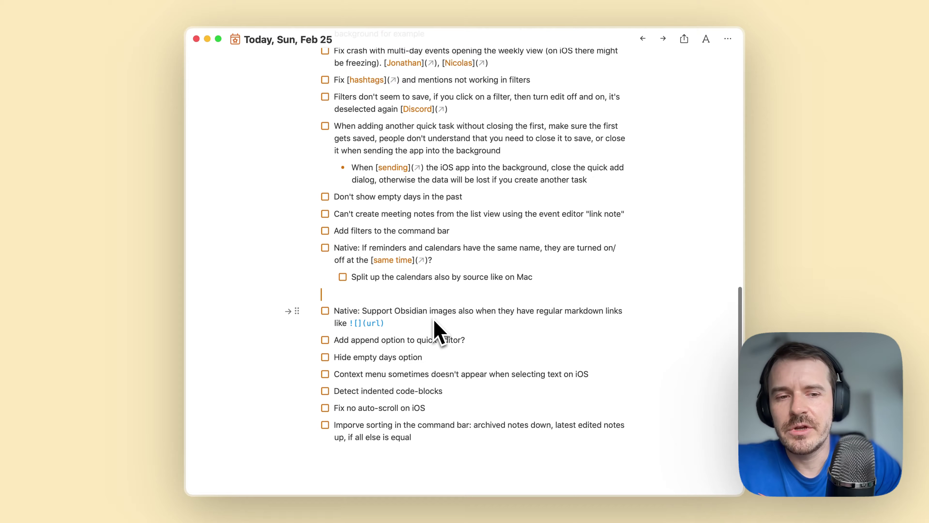
pyautogui.scroll(3, 435, 326)
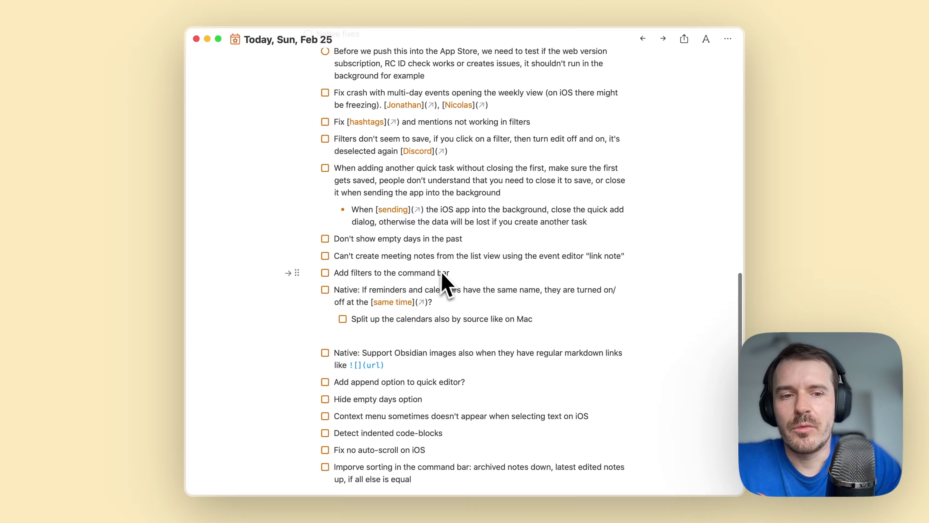
pyautogui.scroll(1, 445, 282)
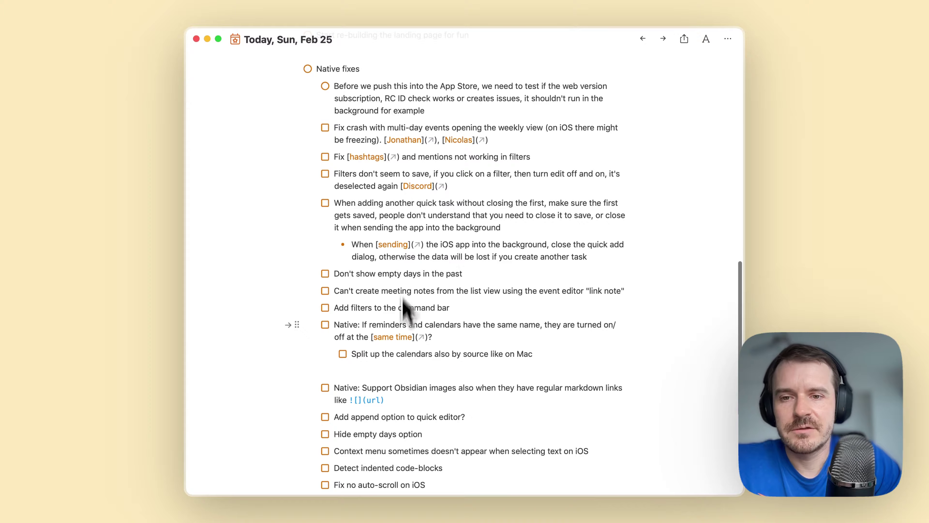
pyautogui.scroll(-3, 429, 343)
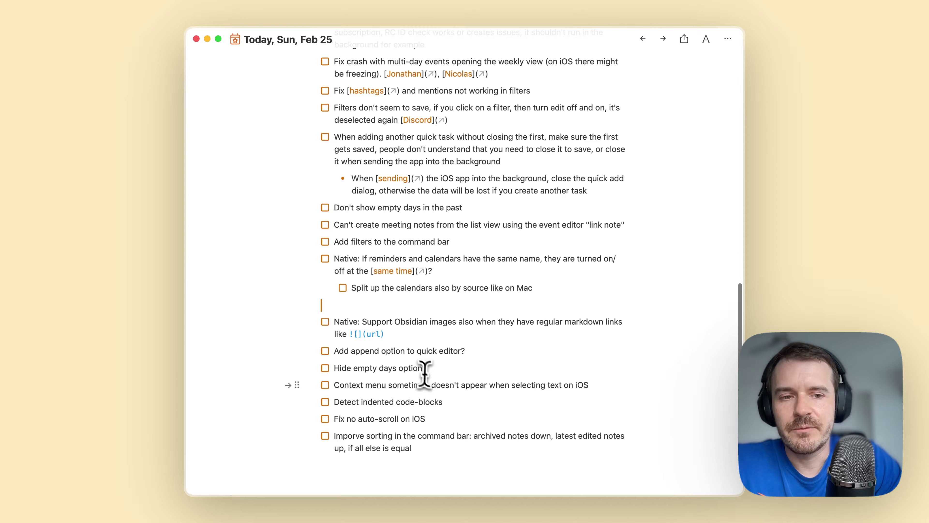
pyautogui.scroll(1, 422, 387)
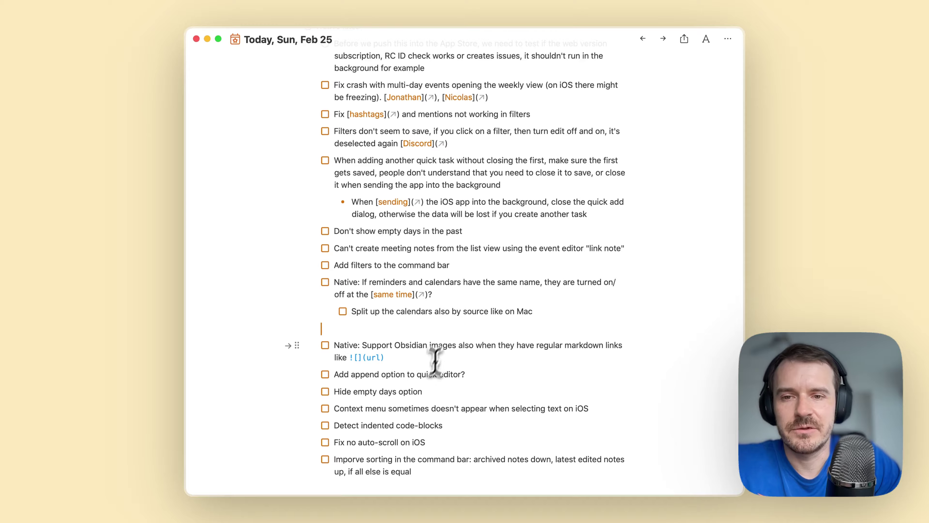
# Step: Highlight the Native fixes subtasks above the blank line as one group, and clear the selection
pyautogui.scroll(1, 433, 357)
pyautogui.moveTo(532, 335); pyautogui.dragTo(431, 210)
pyautogui.moveTo(405, 176); pyautogui.dragTo(228, 187)
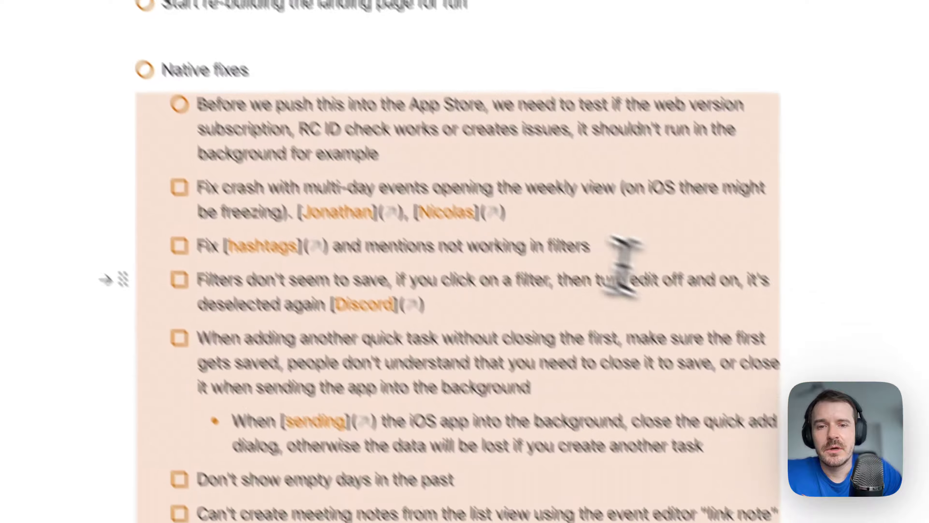
pyautogui.click(677, 363)
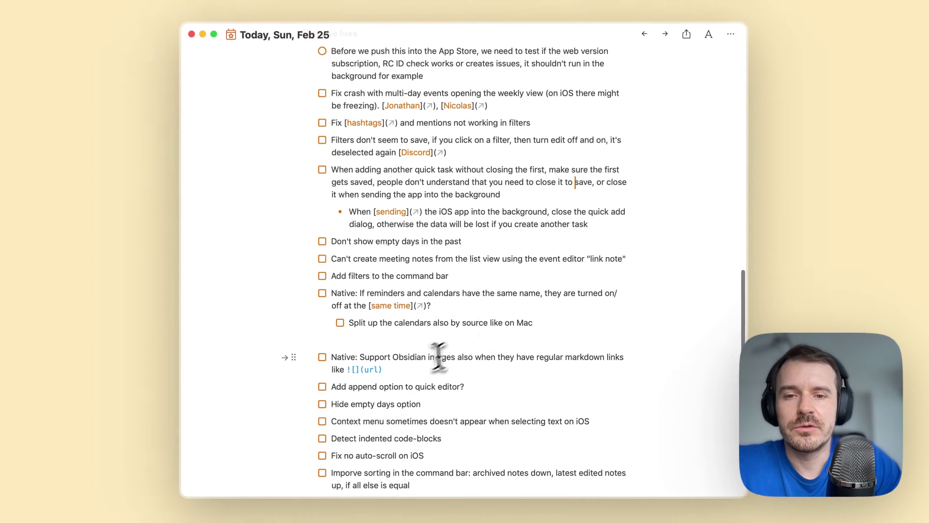
pyautogui.scroll(1, 475, 333)
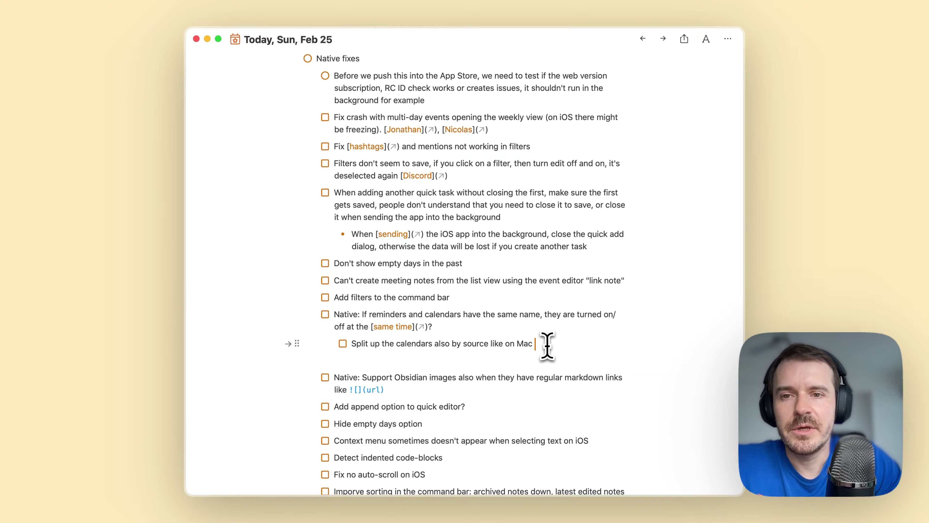
pyautogui.scroll(-1, 547, 345)
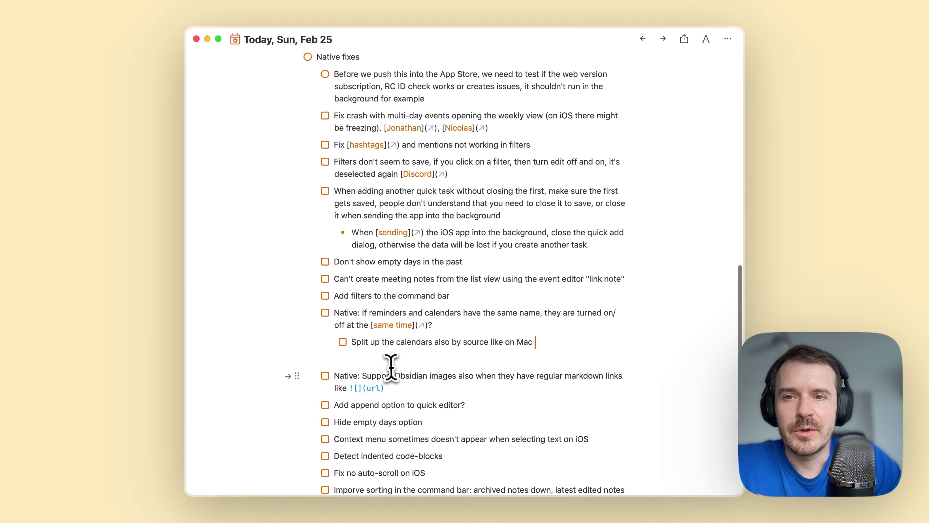
pyautogui.scroll(1, 395, 372)
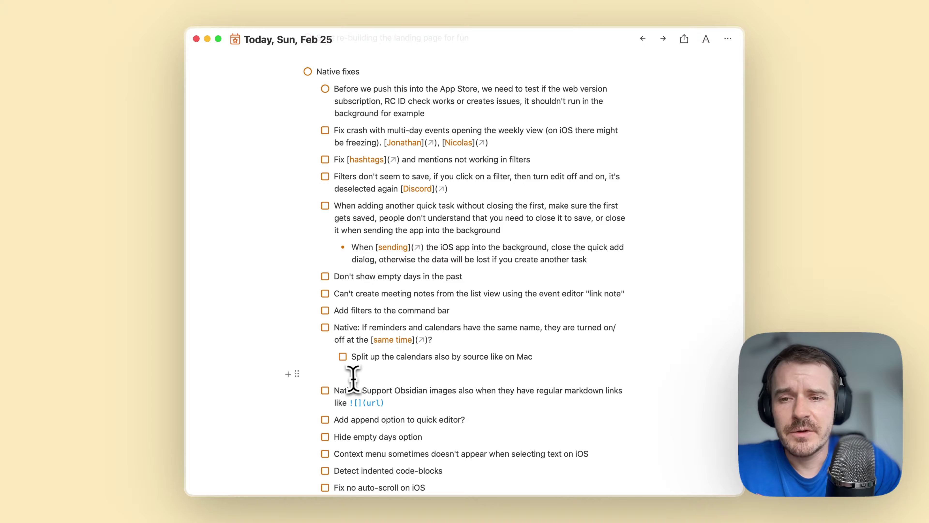
pyautogui.scroll(2, 380, 361)
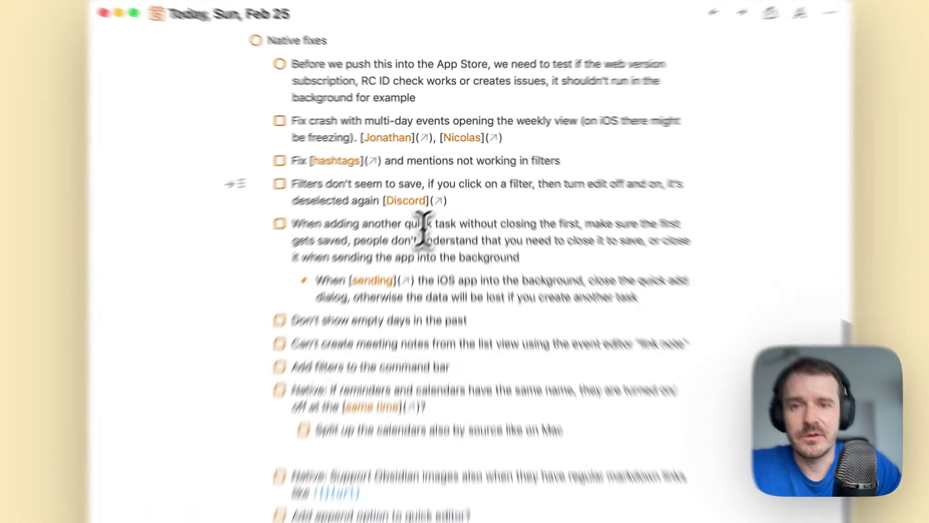
# Step: Insert a blank line after the "Filters don't seem to save" subtask under Native fixes
pyautogui.click(463, 179)
pyautogui.press('Return')
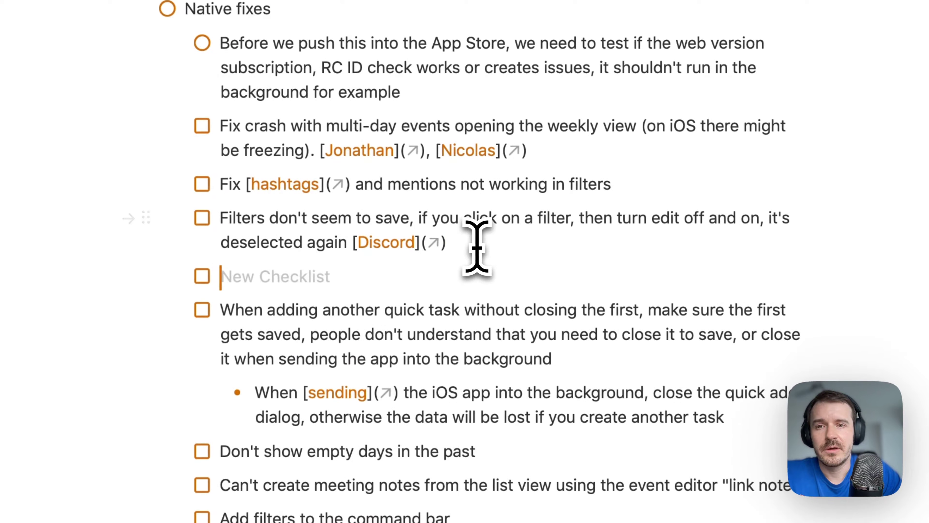
pyautogui.press('Return')
pyautogui.press('capslock')
pyautogui.press('capslock')
# Step: Highlight each group of Native fixes subtasks separated by blank lines, one group after another
pyautogui.scroll(-2, 531, 336)
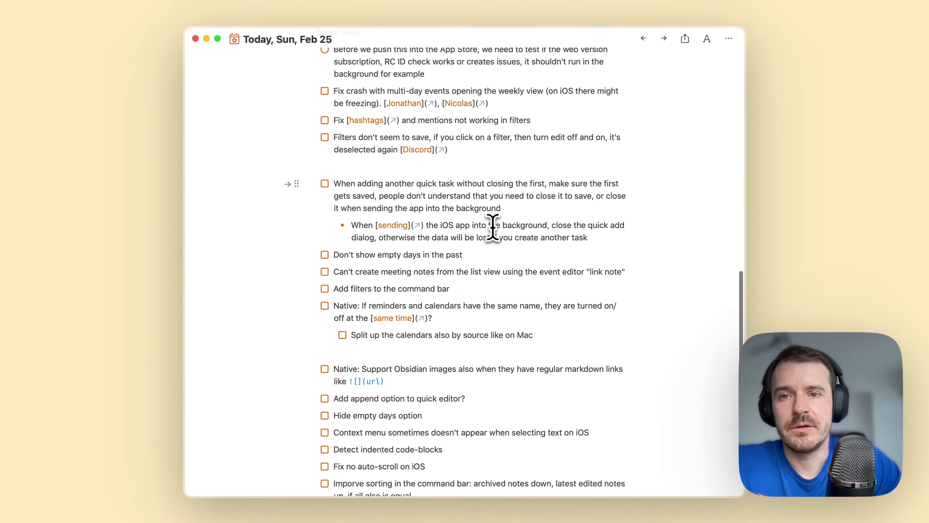
pyautogui.scroll(2, 537, 344)
pyautogui.moveTo(460, 172); pyautogui.dragTo(355, 85)
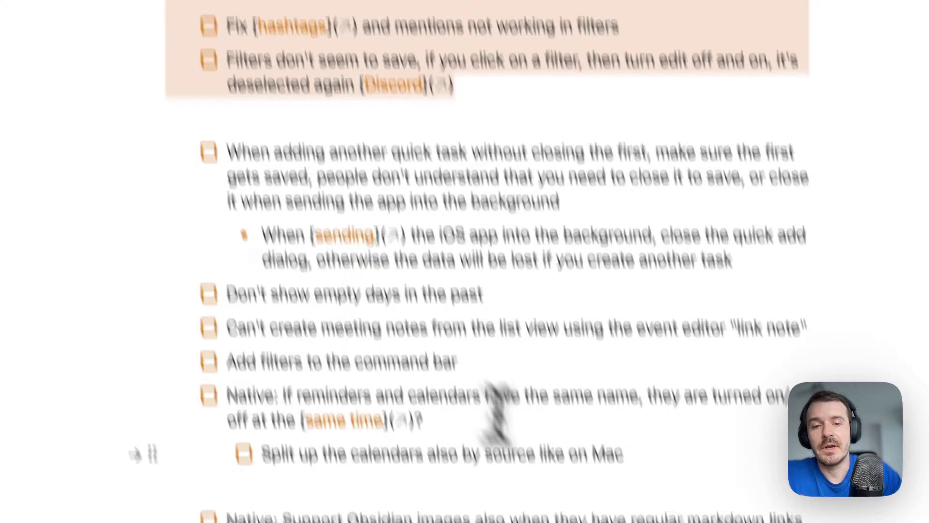
pyautogui.moveTo(626, 456); pyautogui.dragTo(245, 177)
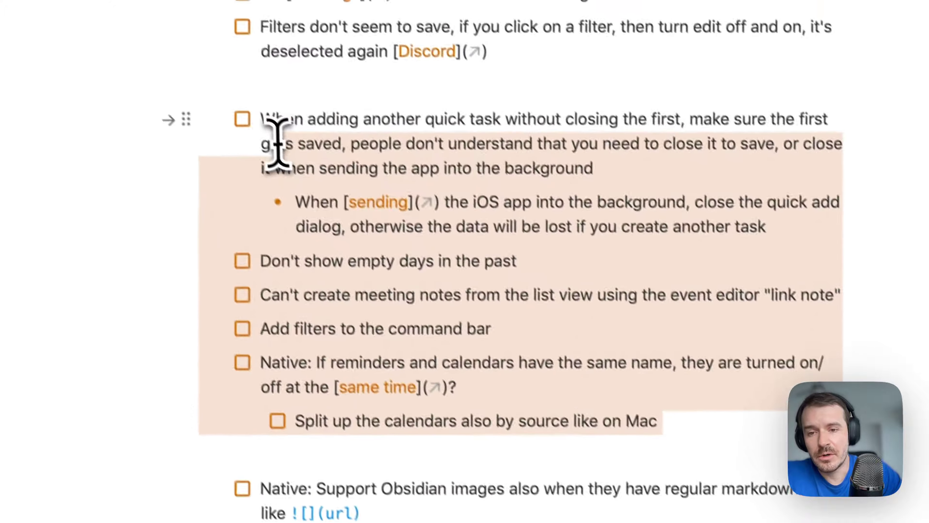
pyautogui.scroll(-8, 471, 365)
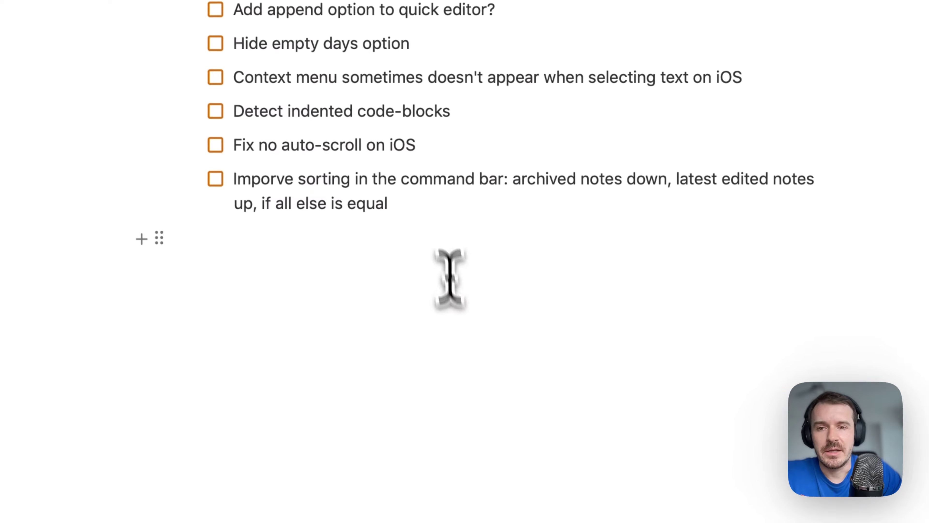
pyautogui.moveTo(450, 277); pyautogui.dragTo(270, 160)
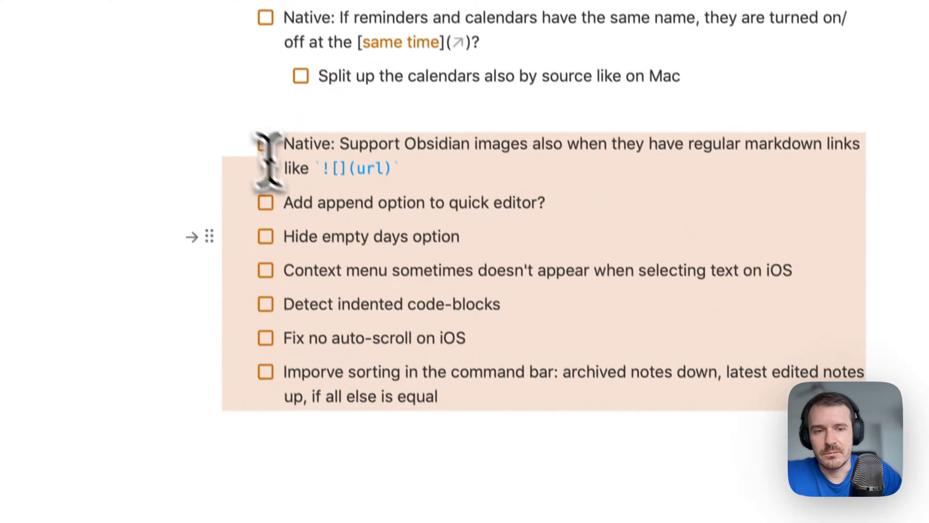
# Step: Remove the blank line between the "Filters don't seem to save" and "When adding another quick task" subtasks
pyautogui.scroll(6, 493, 359)
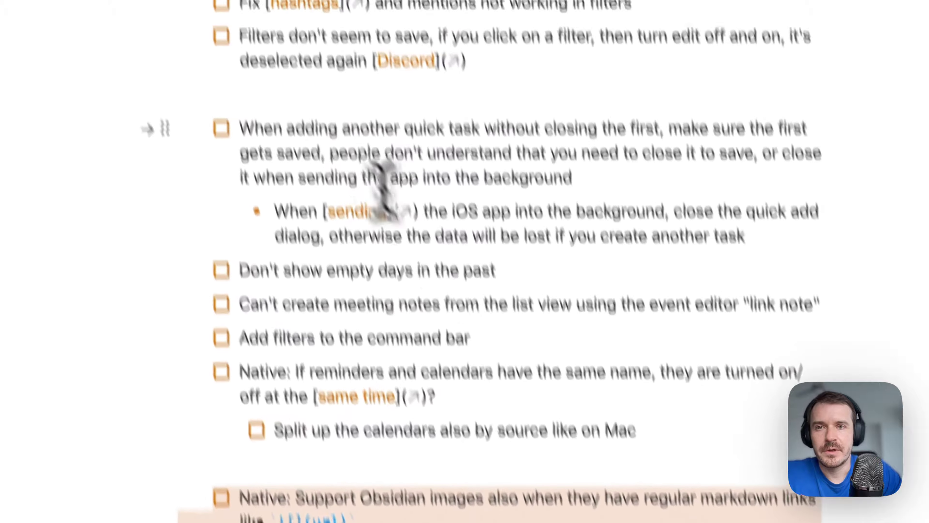
pyautogui.click(309, 163)
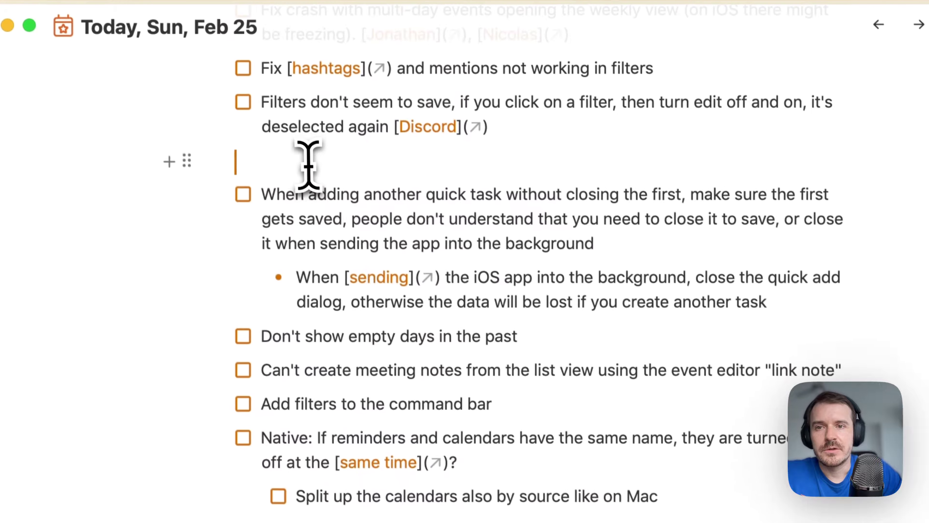
pyautogui.press('BackSpace')
pyautogui.press('BackSpace')
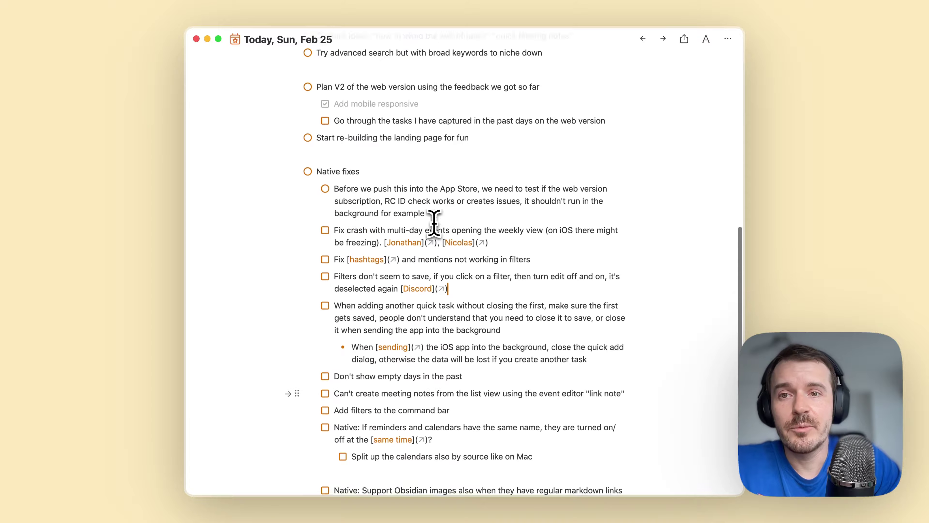
# Step: Highlight the "Learn:" label under Today's Plan and compare it with the "Finances:" label
pyautogui.scroll(10, 434, 223)
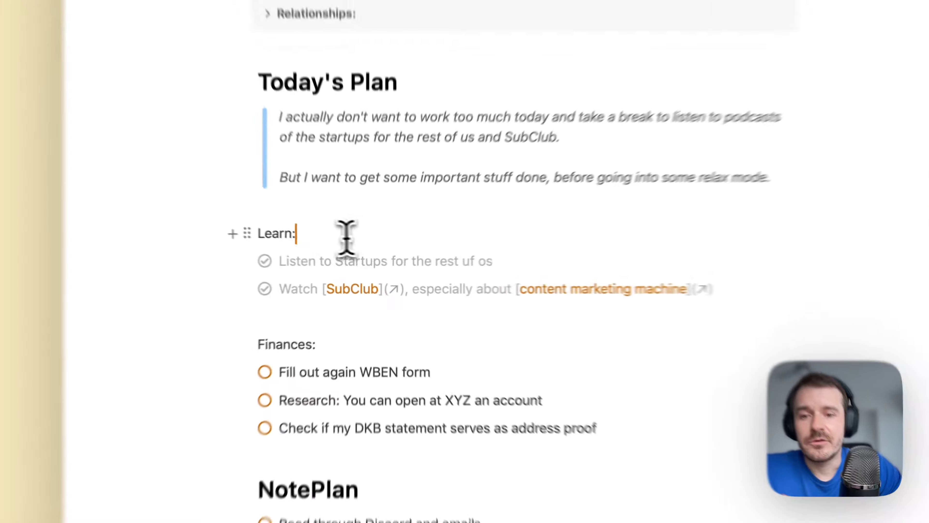
pyautogui.moveTo(354, 253); pyautogui.dragTo(292, 252)
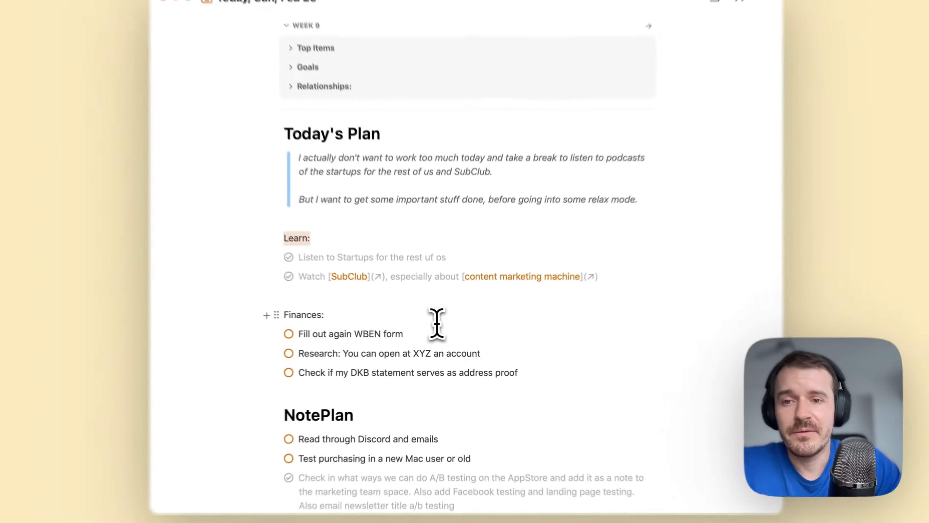
pyautogui.scroll(-2, 437, 371)
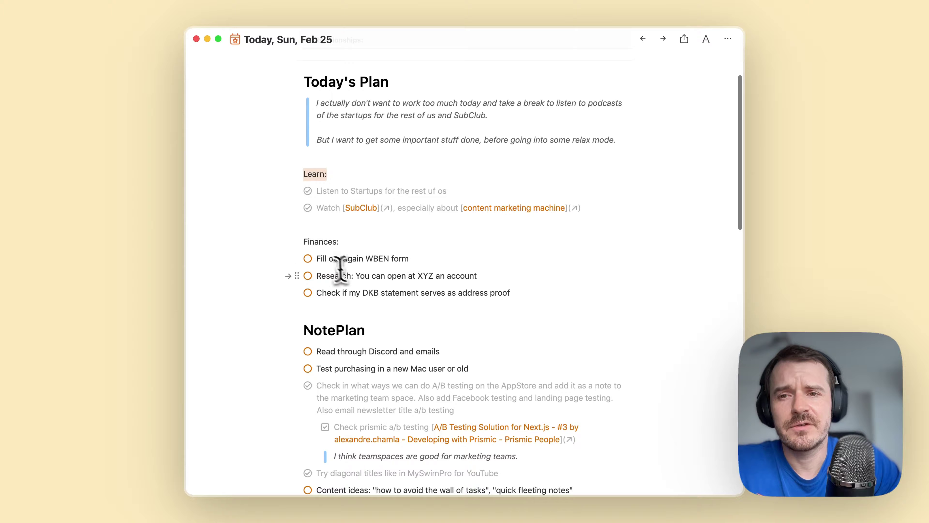
# Step: Highlight the NotePlan heading and look over the task groups from Finances to Native fixes
pyautogui.scroll(-10, 435, 288)
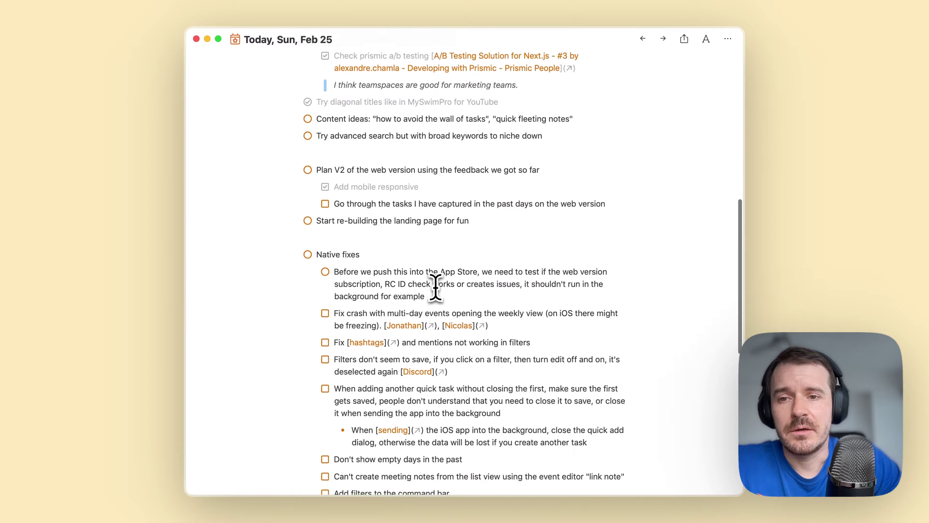
pyautogui.scroll(5, 441, 254)
pyautogui.scroll(2, 446, 215)
pyautogui.doubleClick(355, 173)
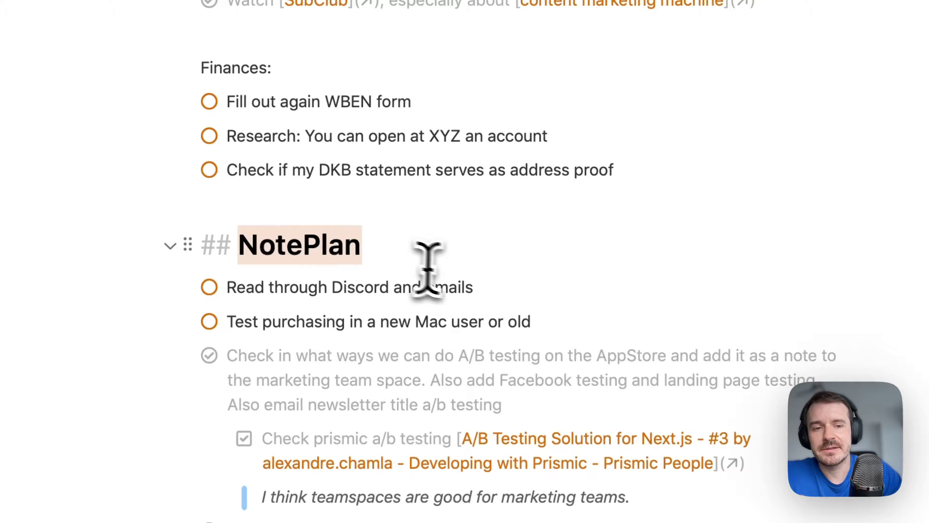
pyautogui.scroll(5, 428, 267)
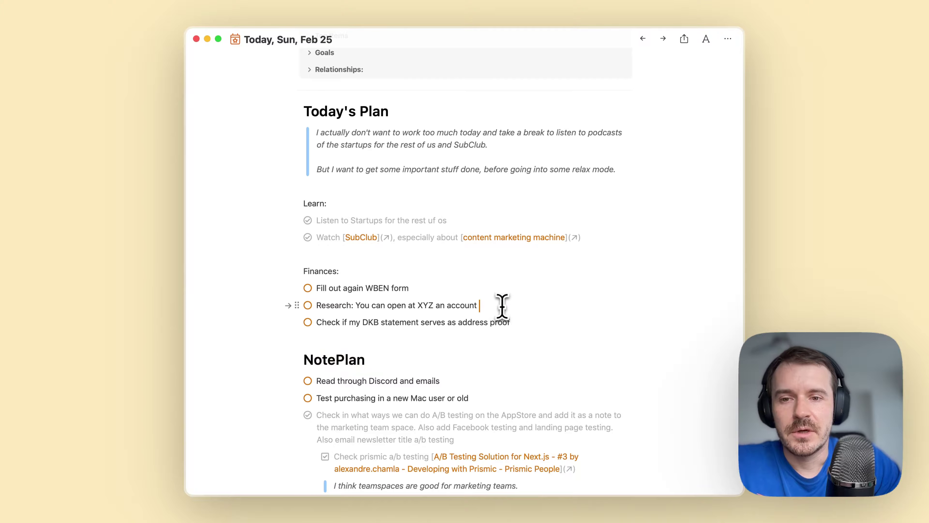
pyautogui.scroll(-12, 502, 306)
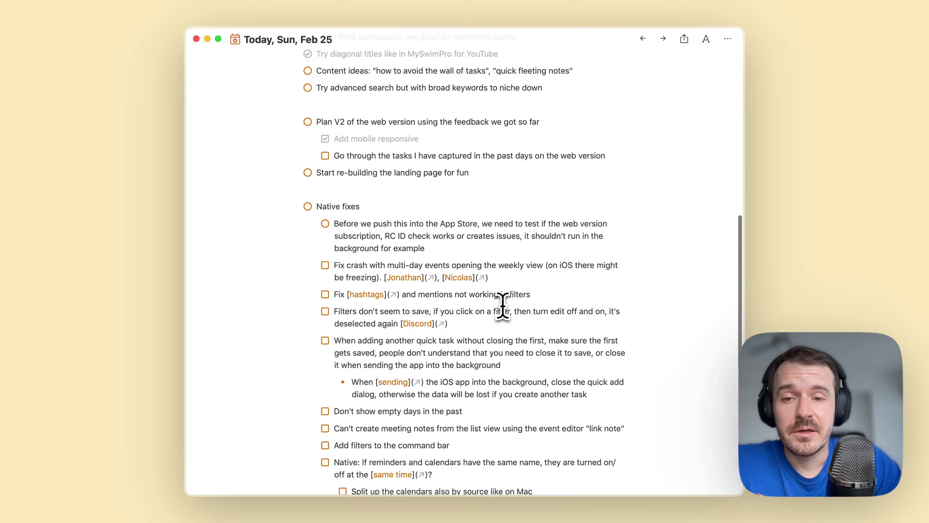
pyautogui.scroll(4, 501, 306)
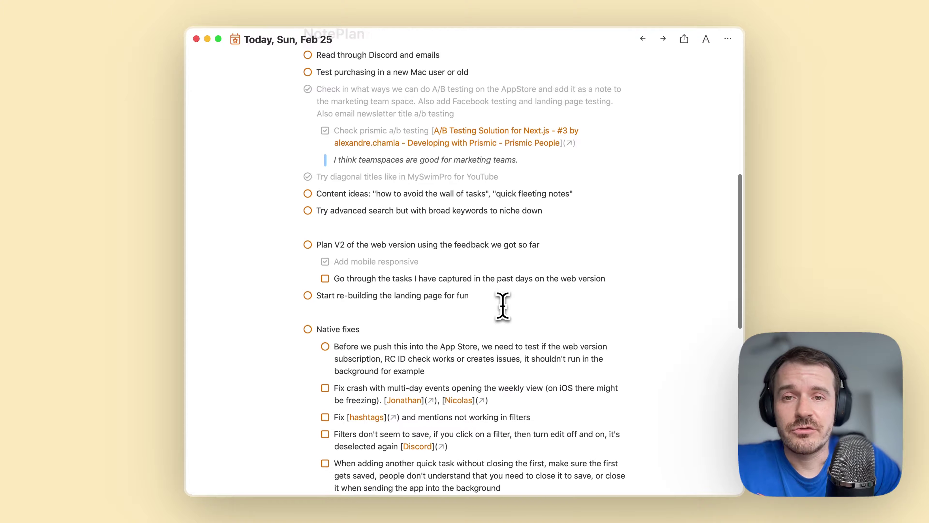
pyautogui.scroll(8, 502, 306)
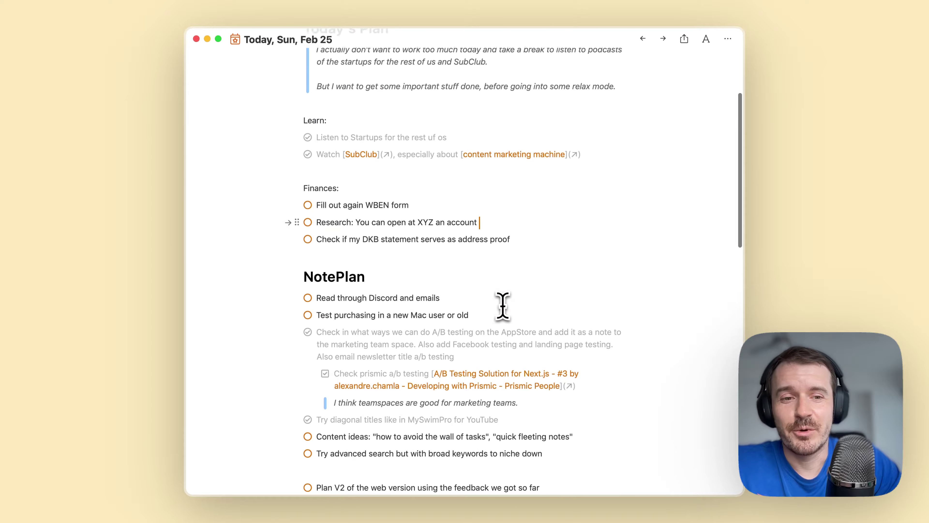